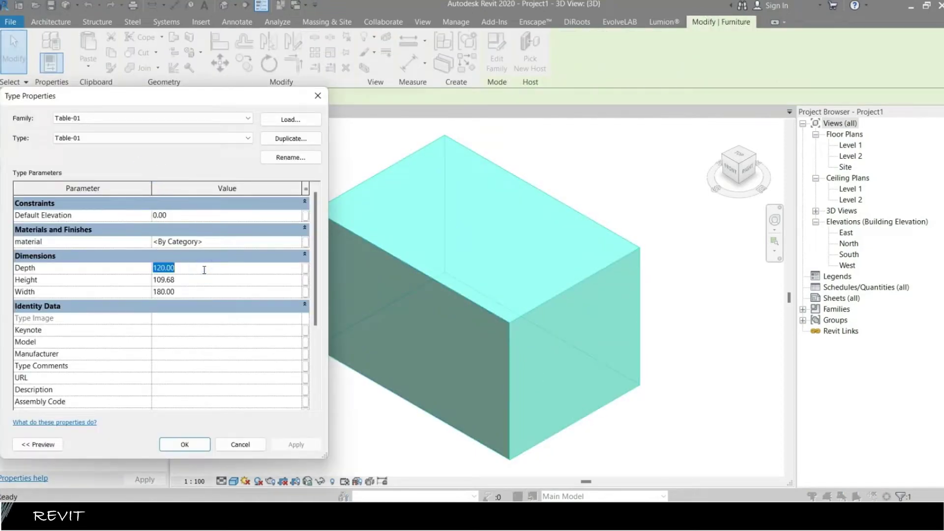
Set the Table-01 type dimensions to Depth 150, Height 200 and Width 120, applying each change
click(294, 445)
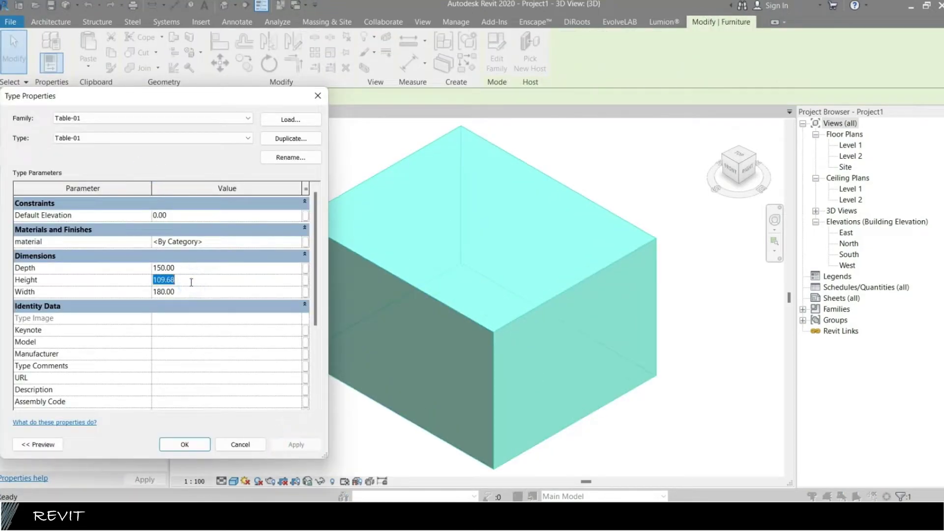
click(296, 446)
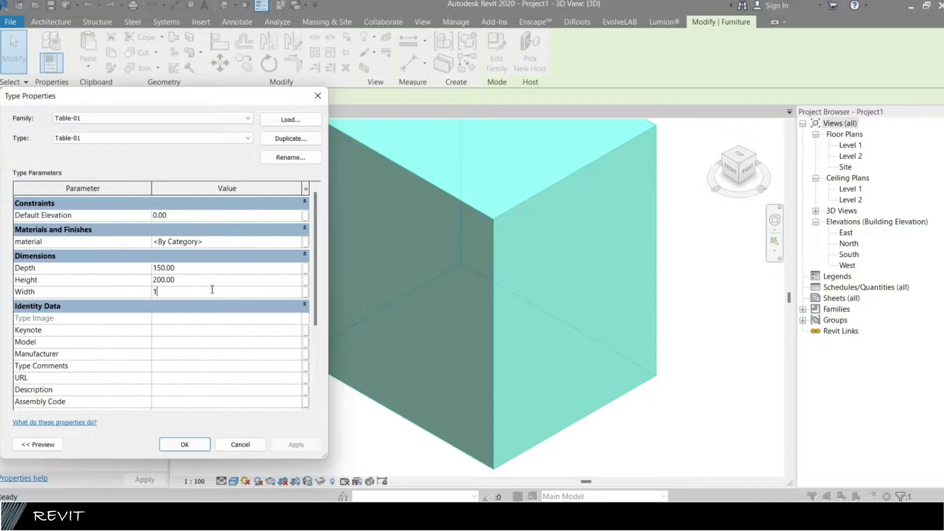
click(303, 445)
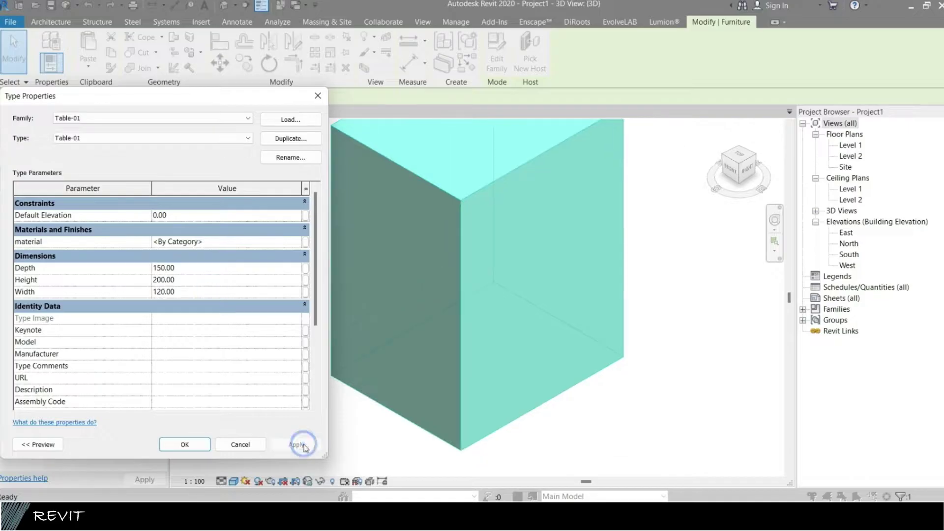
Assign a material from the material library to the Table-01 type's material parameter and accept the type properties
click(298, 241)
click(170, 391)
click(536, 444)
click(185, 444)
click(611, 380)
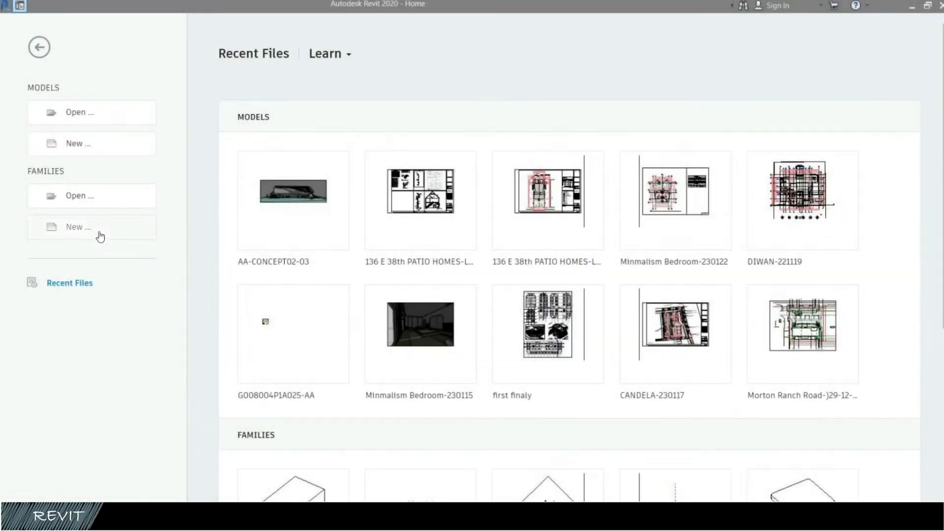
Create a new family from the Metric Furniture template in the English templates folder on the Desktop
click(100, 237)
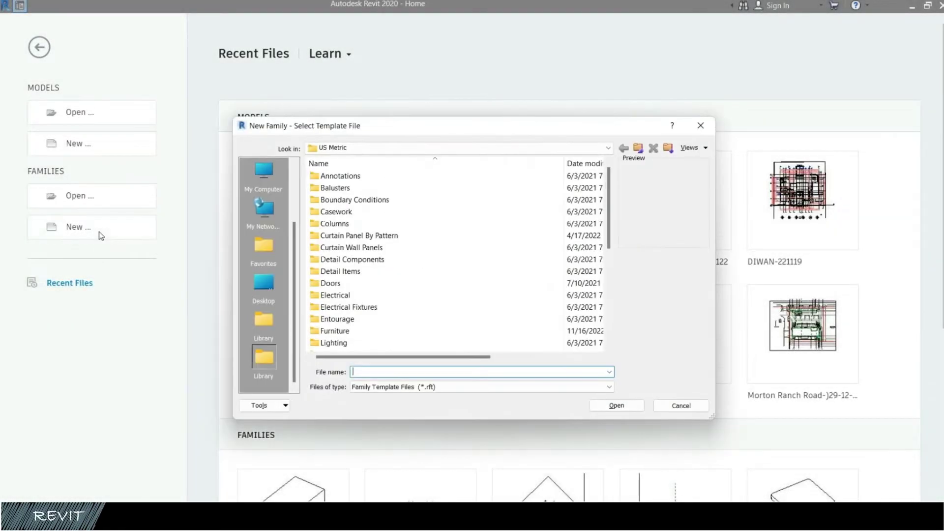
click(263, 284)
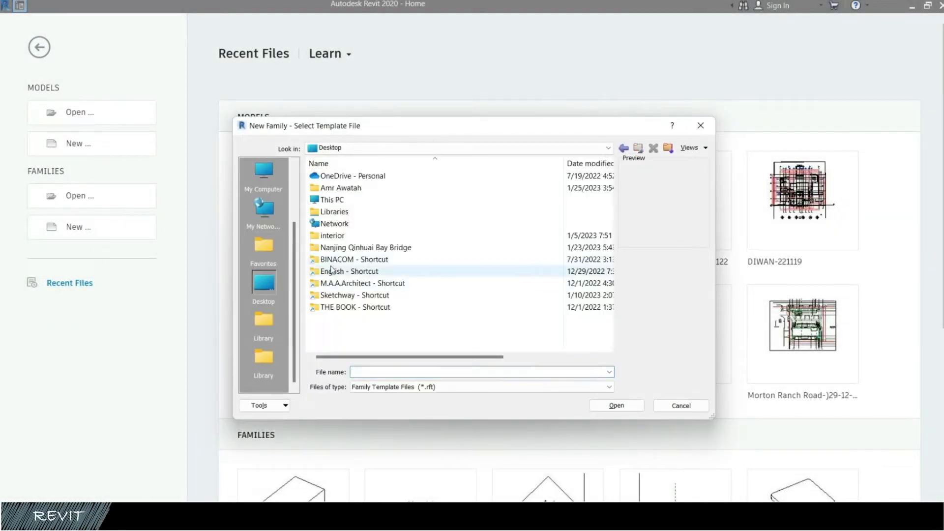
double_click(333, 272)
scroll(351, 314, down, 3)
scroll(358, 327, down, 3)
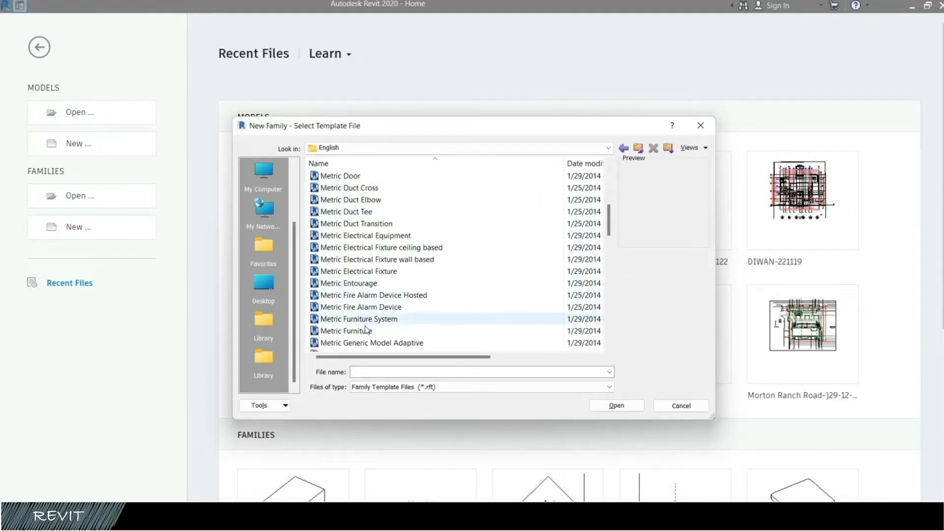
click(372, 334)
click(600, 406)
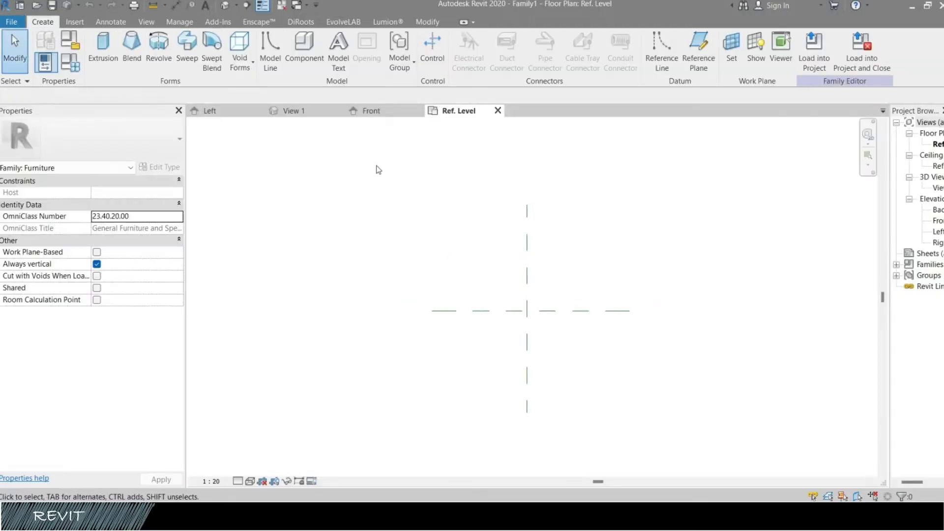
Close the inactive views and draw two vertical reference planes, one on each side of the vertical centre plane
click(282, 5)
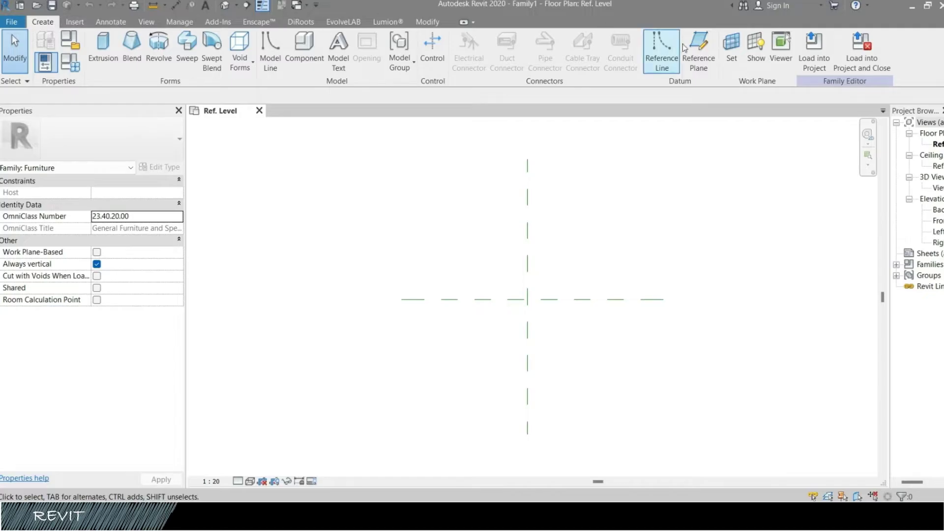
click(699, 51)
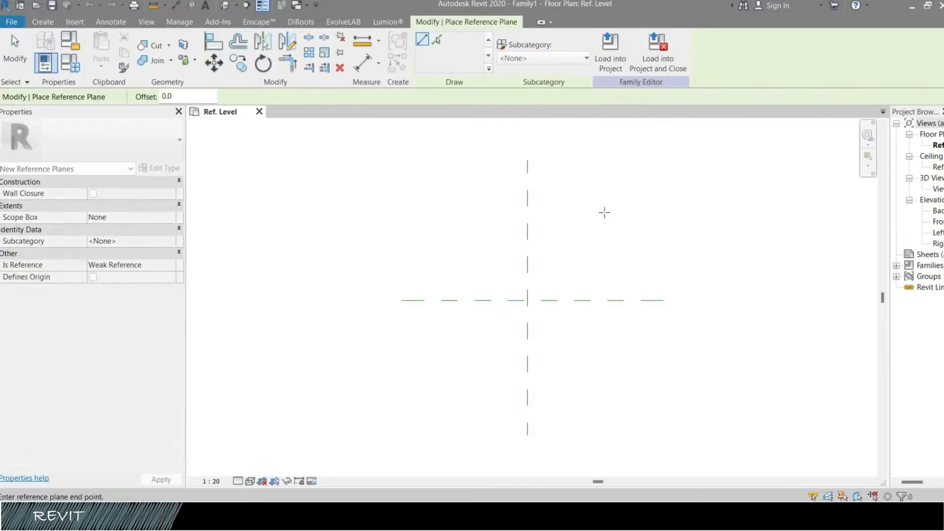
click(605, 212)
click(606, 384)
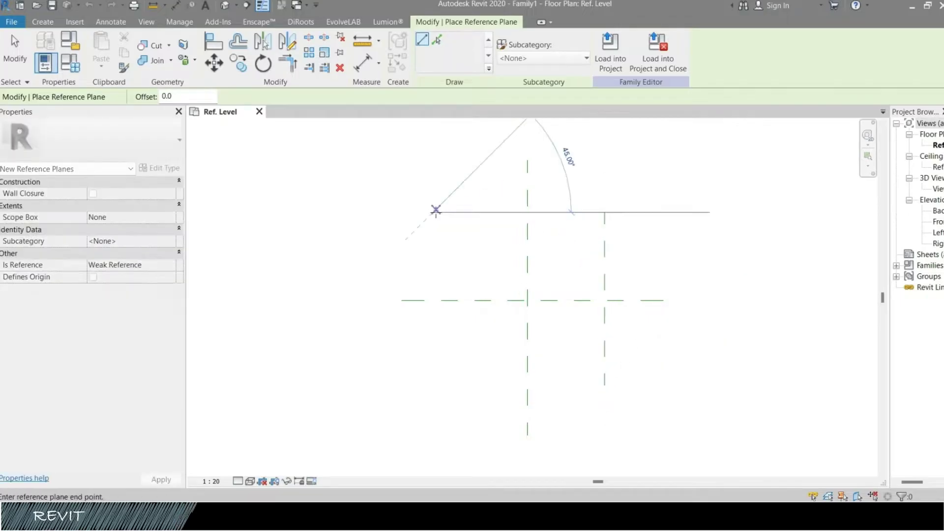
click(432, 212)
click(433, 389)
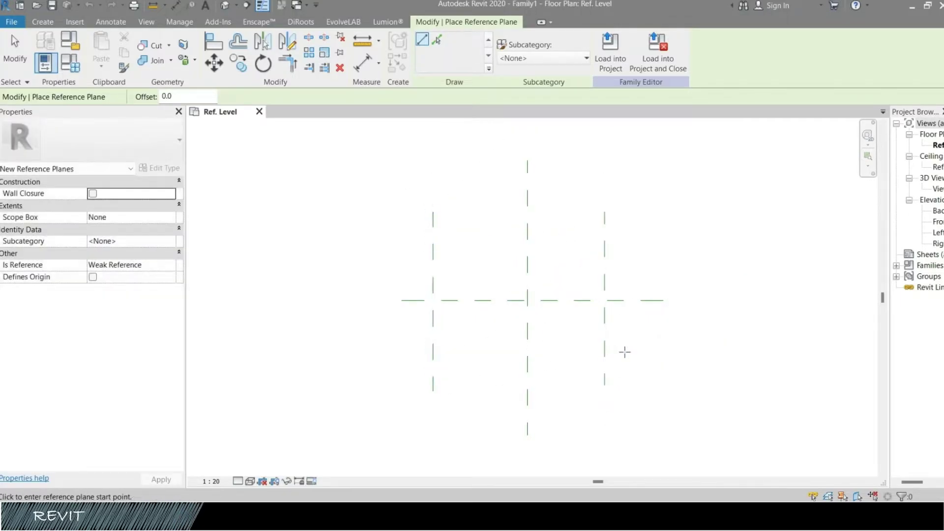
Draw two horizontal reference planes, one below and one above the horizontal centre plane
click(402, 351)
click(616, 253)
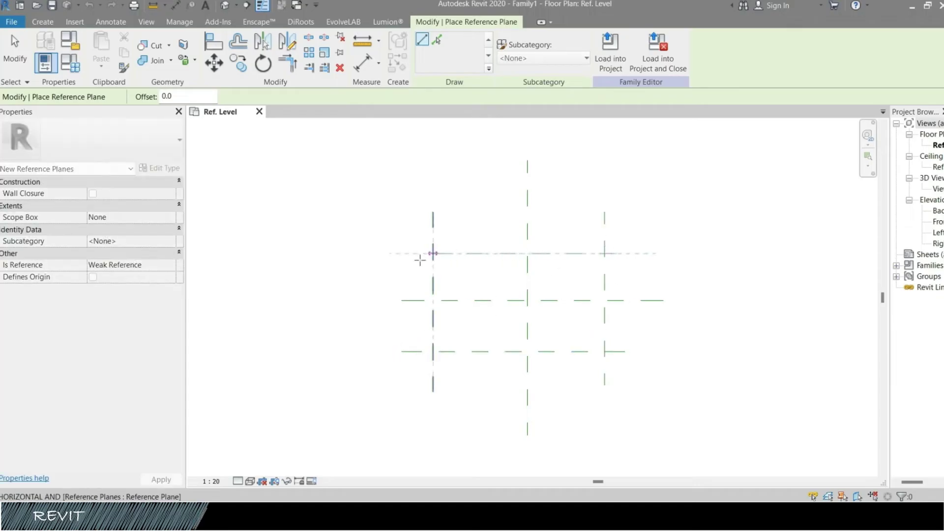
click(396, 253)
key(Escape)
key(Escape)
Add aligned dimensions between the two outer horizontal reference planes and between the two outer vertical reference planes
middle_drag(578, 256, 548, 241)
click(363, 63)
click(436, 238)
click(435, 338)
click(350, 286)
click(403, 260)
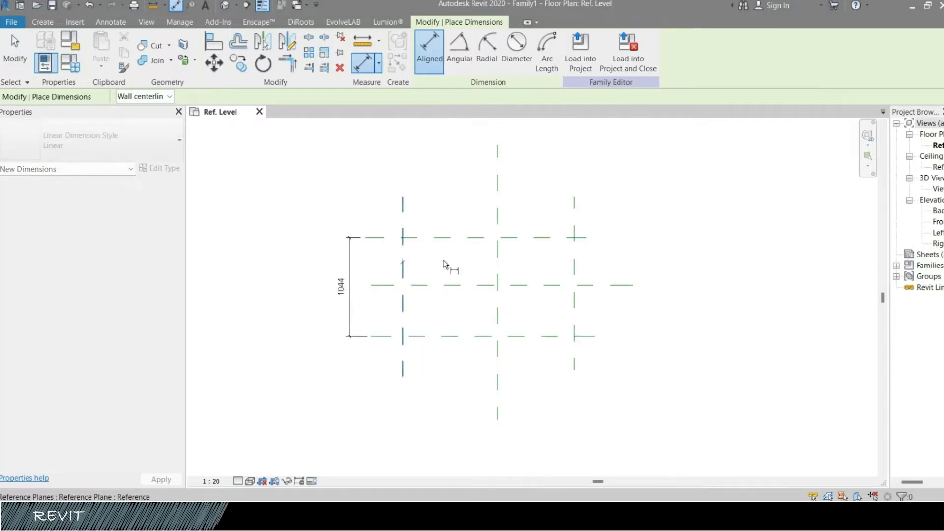
click(573, 258)
click(557, 167)
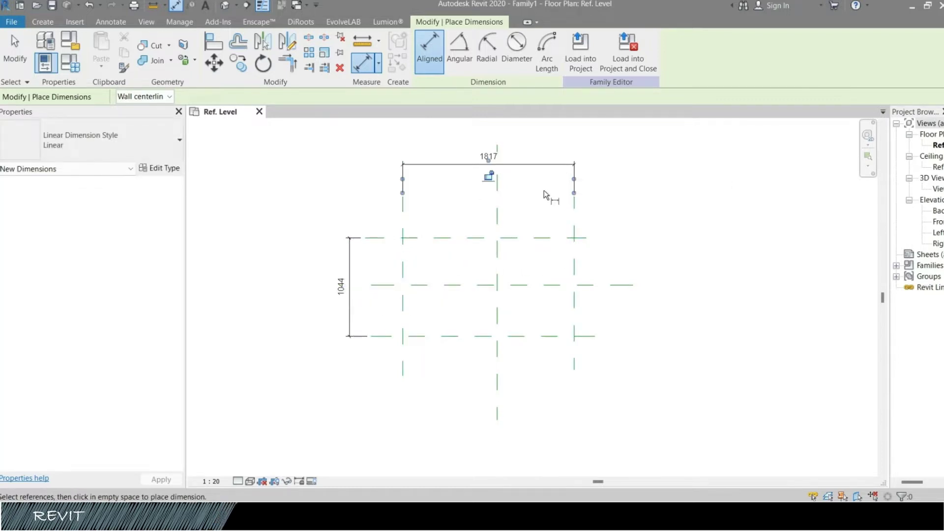
key(Escape)
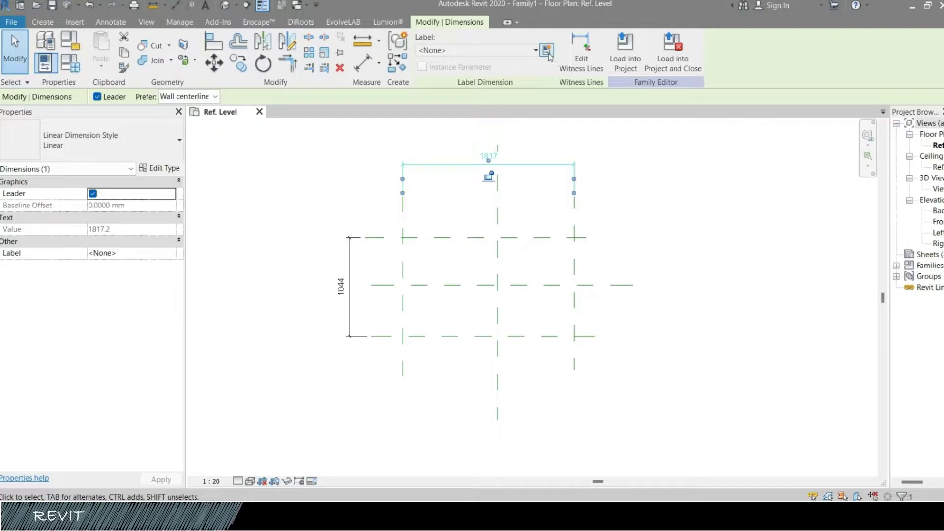
Label the horizontal dimension above the planes with a new type family parameter named Length
click(547, 51)
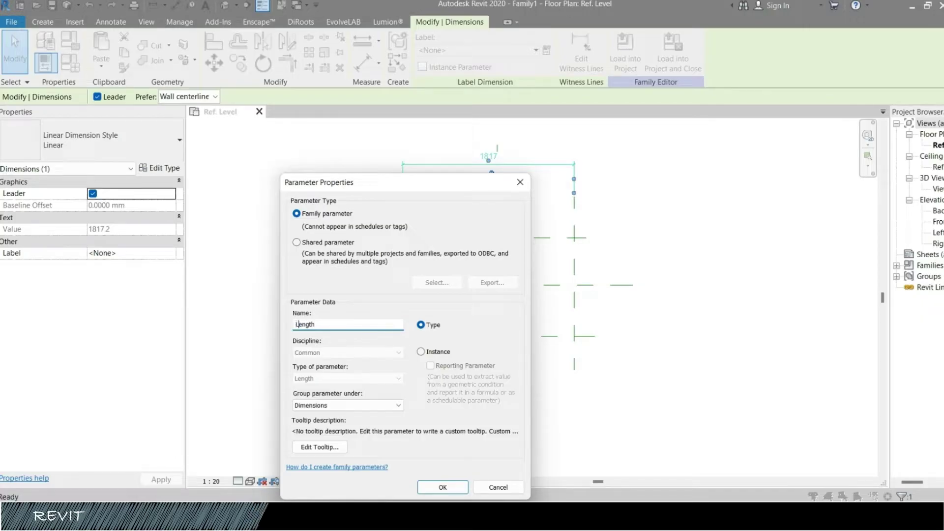
click(427, 482)
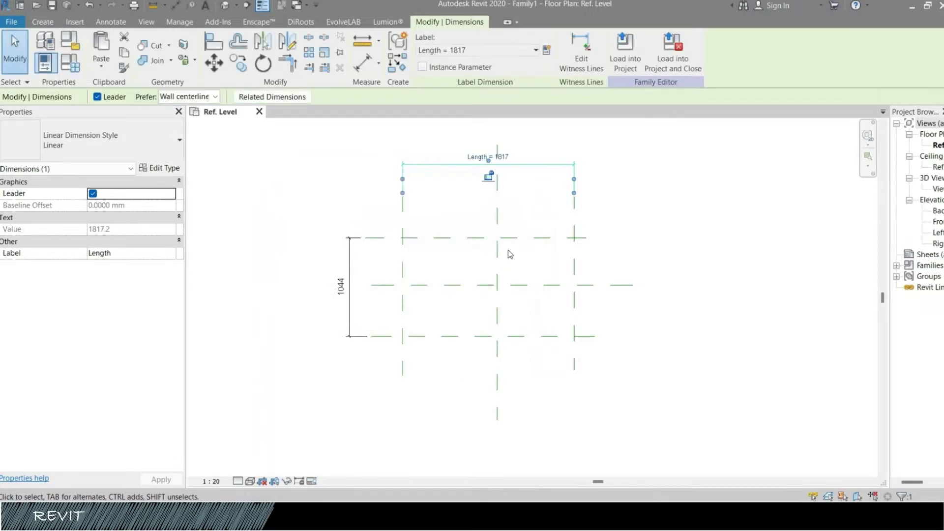
key(Escape)
Label the vertical dimension beside the planes with a new type family parameter named Width
click(355, 261)
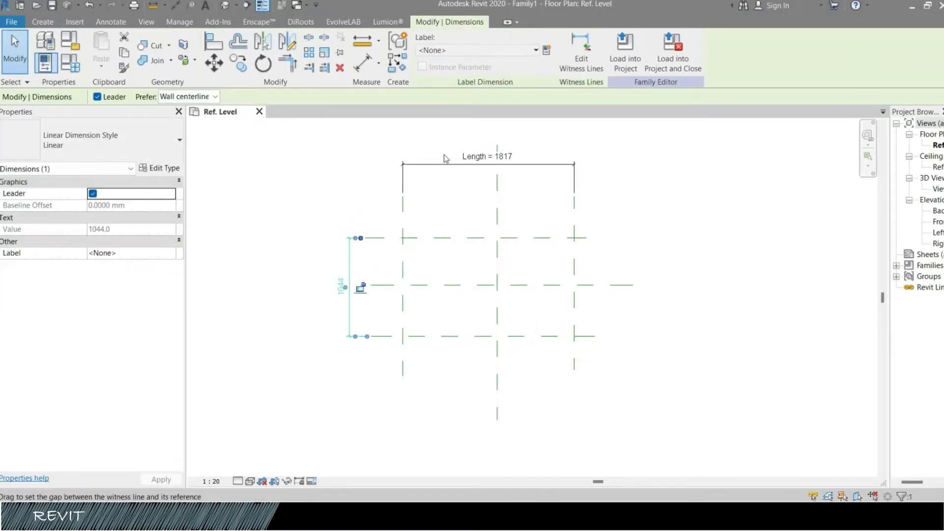
click(546, 50)
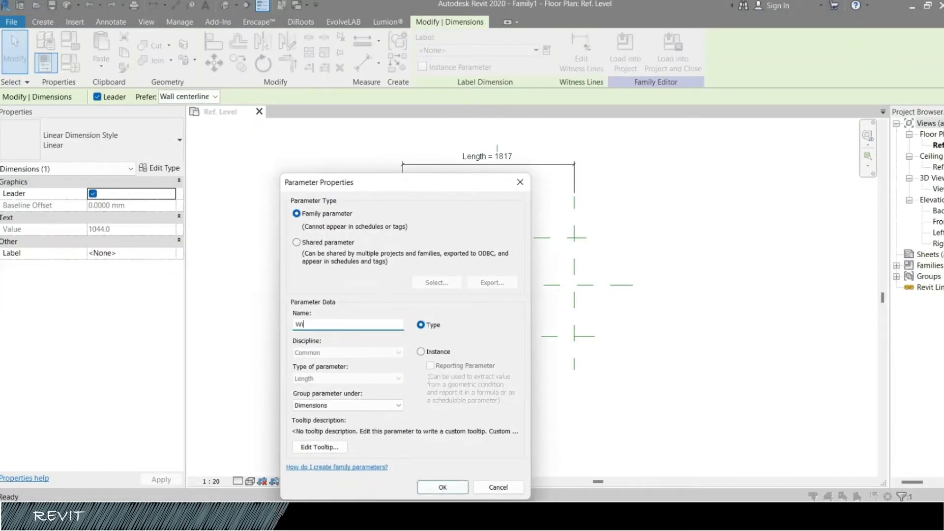
click(444, 488)
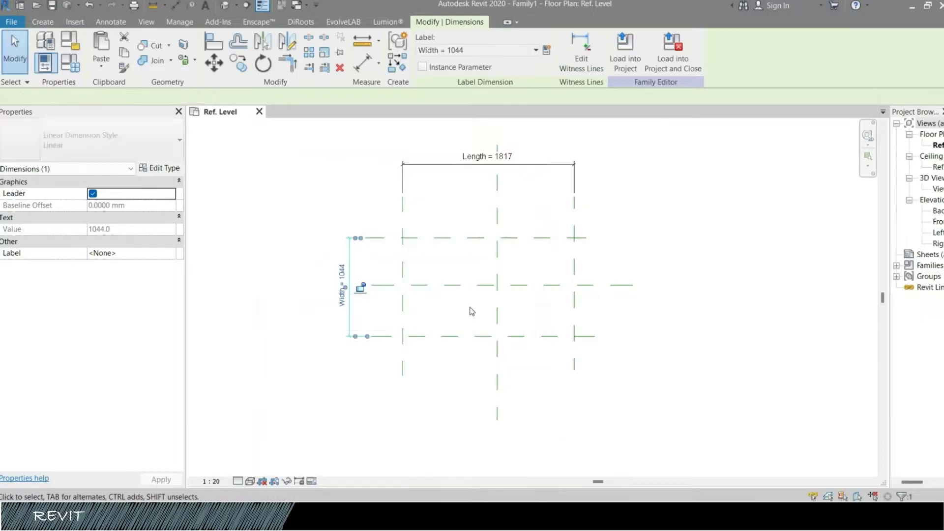
key(Escape)
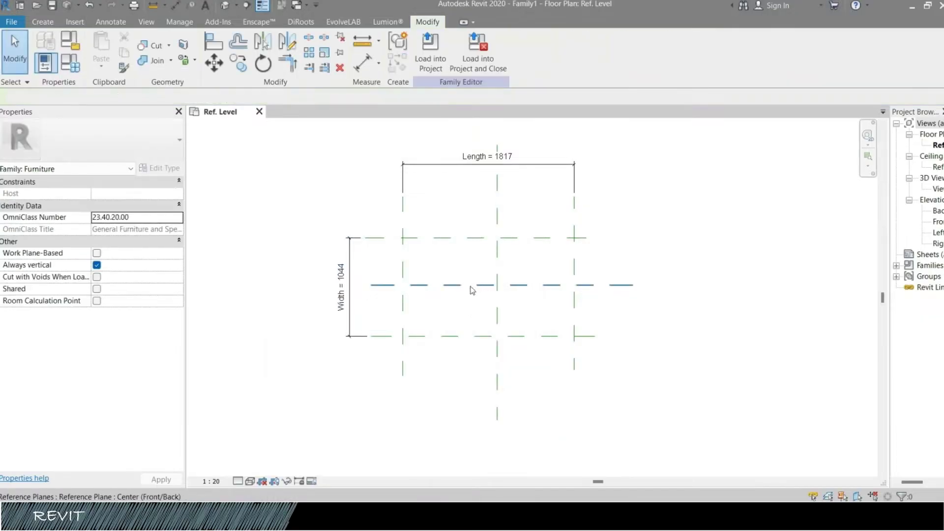
Start a solid extrusion and sketch a rectangle between opposite intersections of the four outer reference planes
click(50, 22)
click(117, 54)
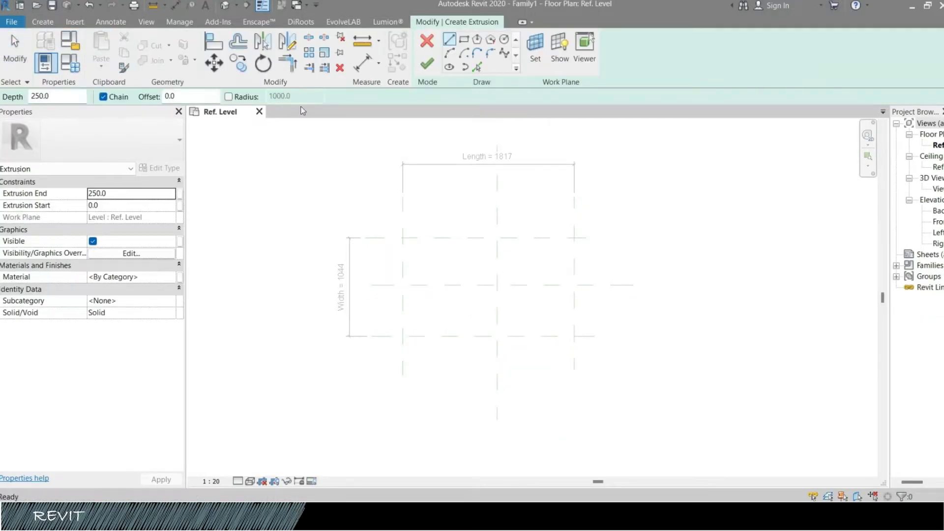
click(463, 39)
click(403, 238)
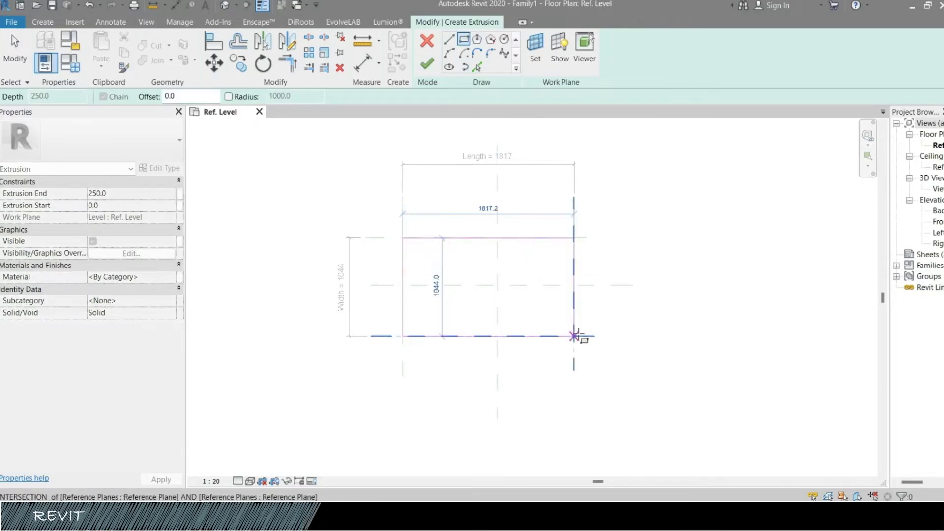
click(574, 337)
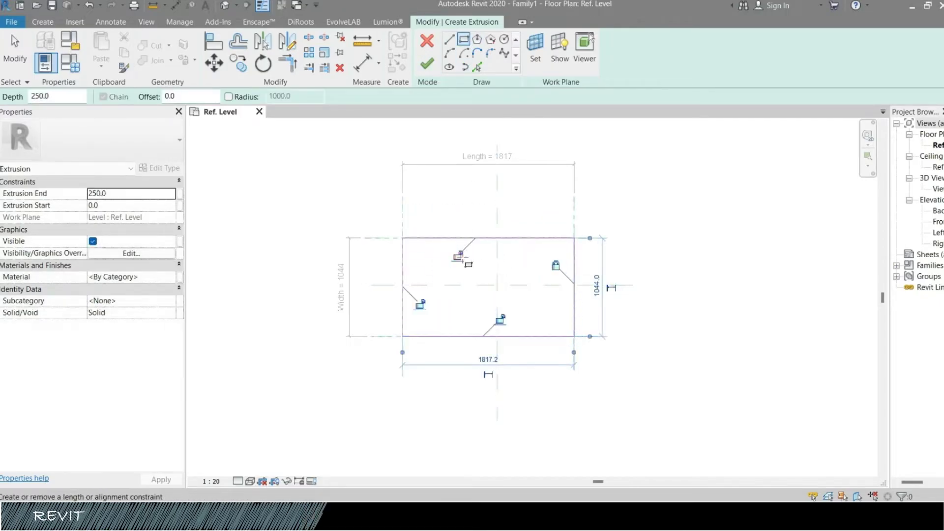
Lock all four rectangle edges to their reference planes and finish the extrusion
click(498, 319)
key(Escape)
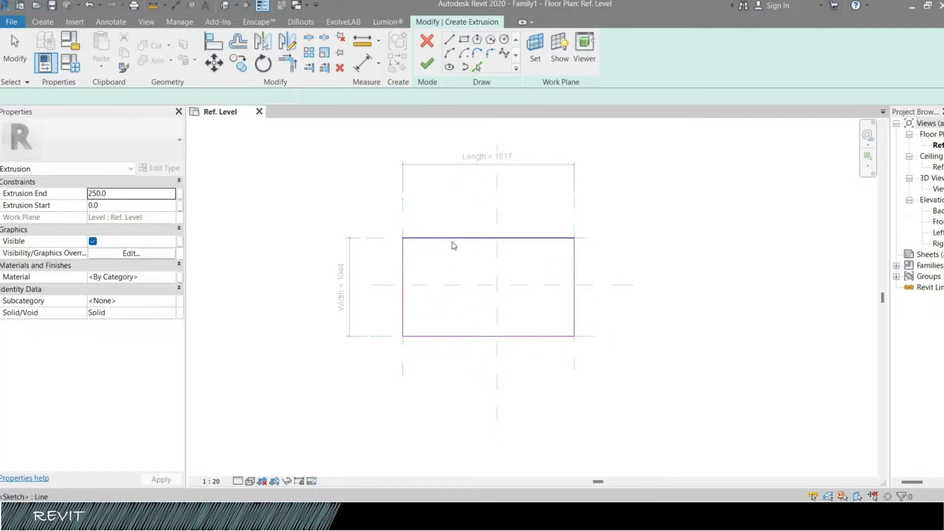
key(Escape)
click(452, 238)
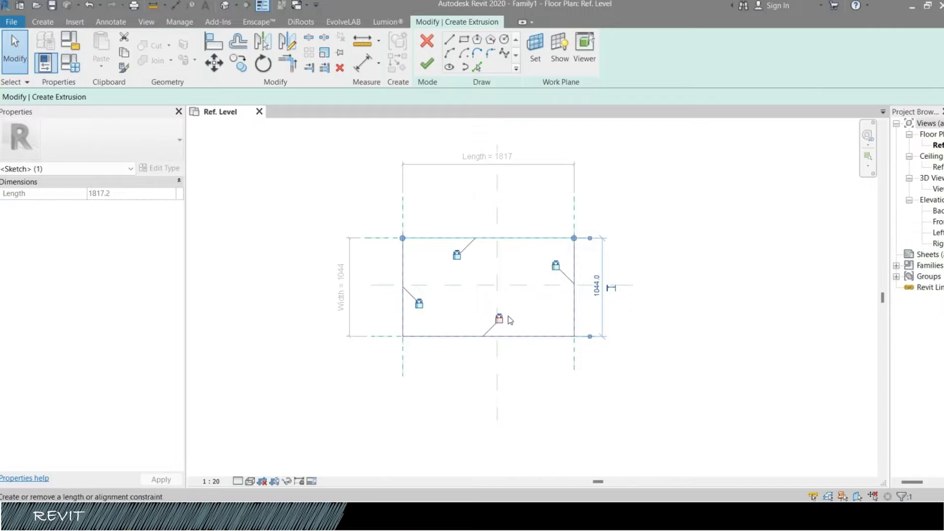
click(427, 64)
key(Escape)
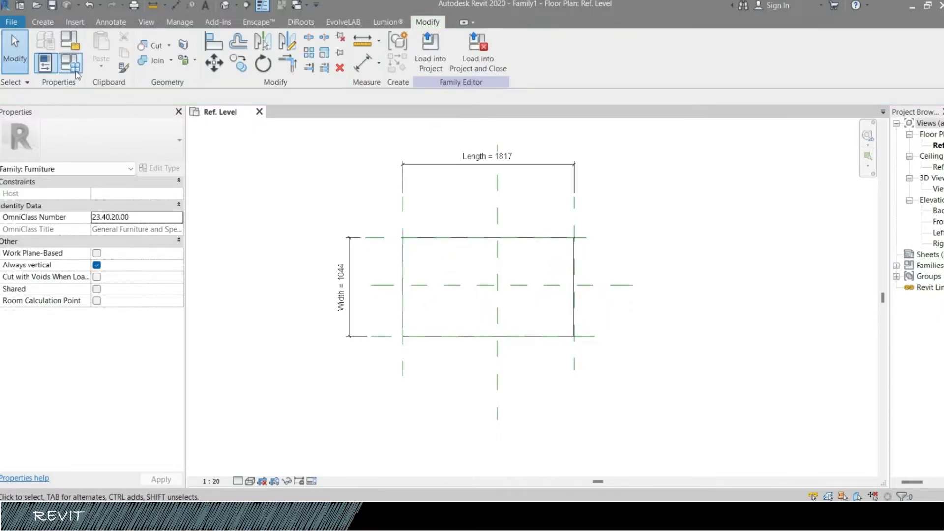
click(76, 74)
key(Escape)
middle_drag(521, 227, 724, 231)
click(70, 64)
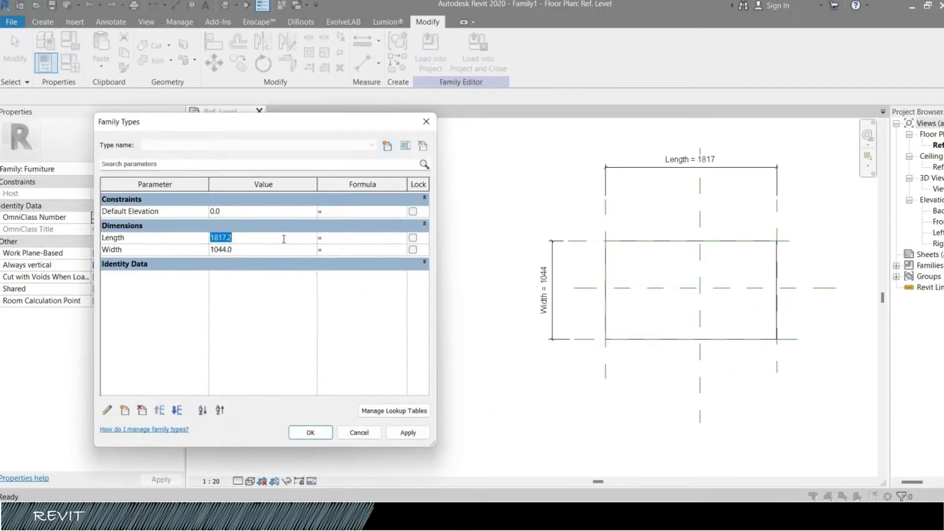
key(Escape)
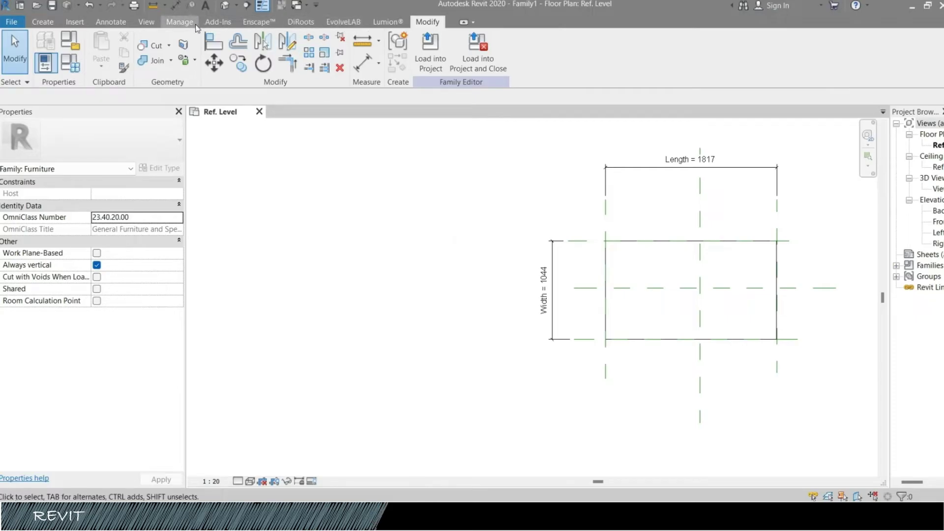
Set the project length units to centimeters with 0 decimal places
click(179, 22)
click(261, 54)
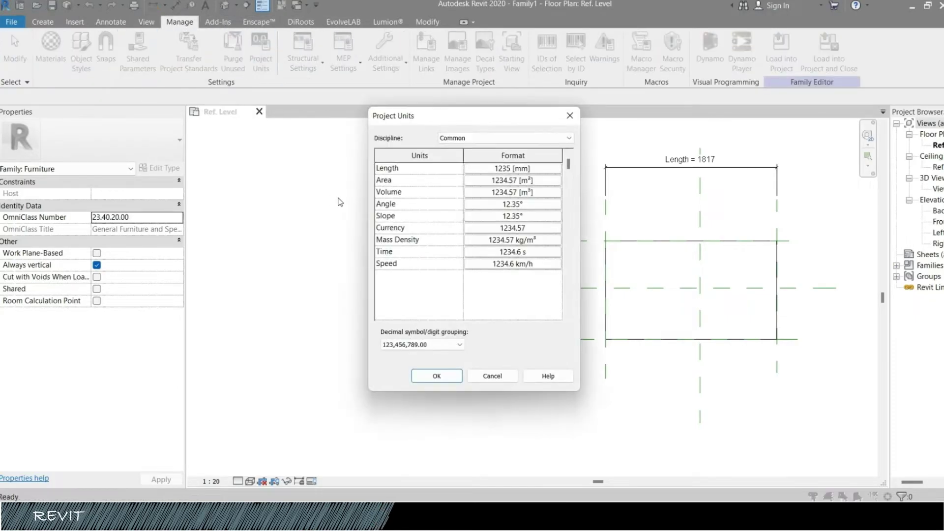
click(480, 173)
click(514, 127)
click(512, 134)
click(590, 96)
click(566, 150)
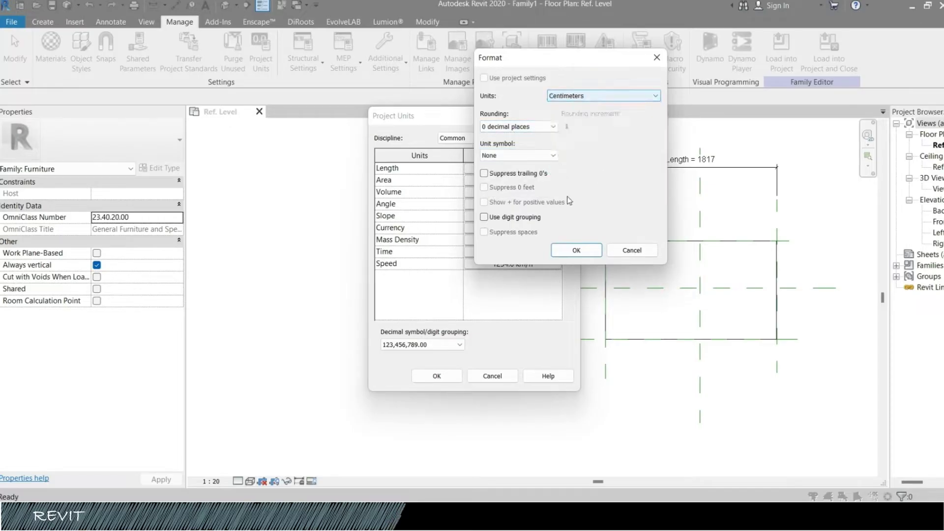
click(575, 250)
click(435, 377)
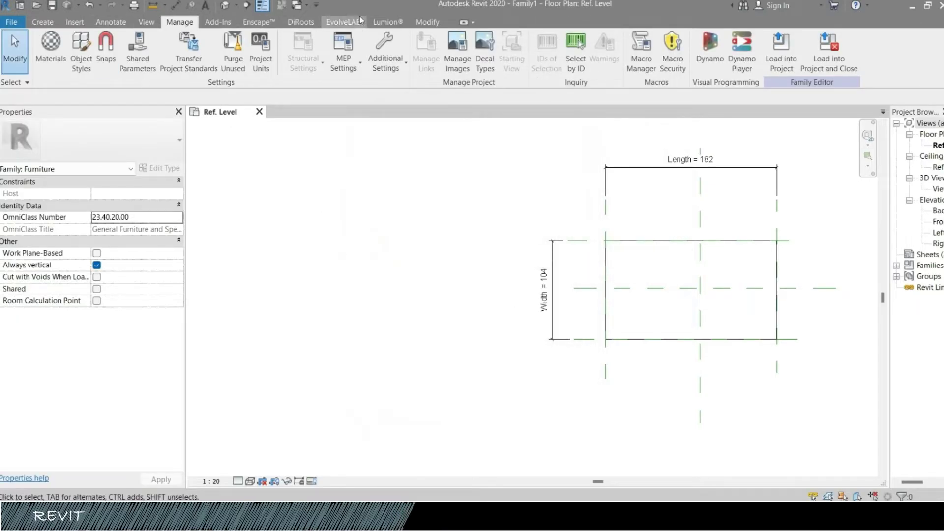
Set the family's Length to 160 and Width to 120 and apply the values to the geometry
click(428, 22)
click(70, 62)
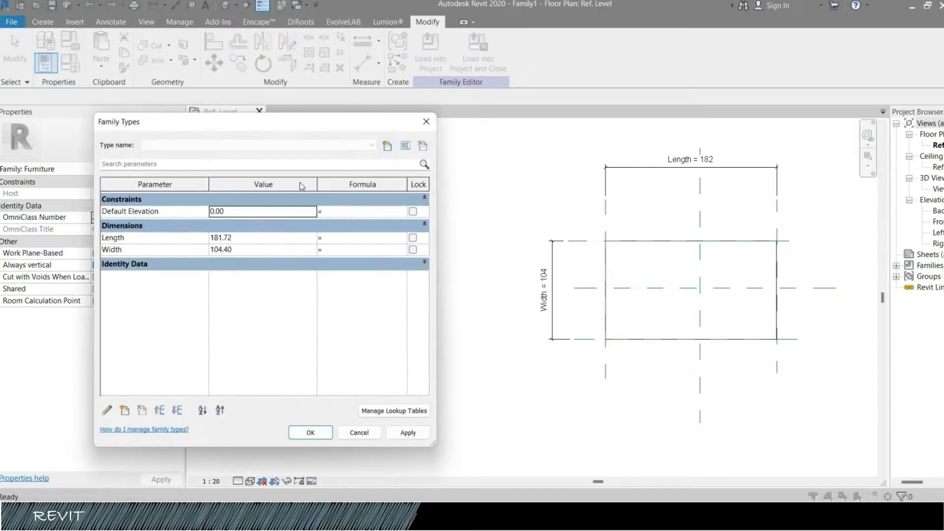
click(262, 239)
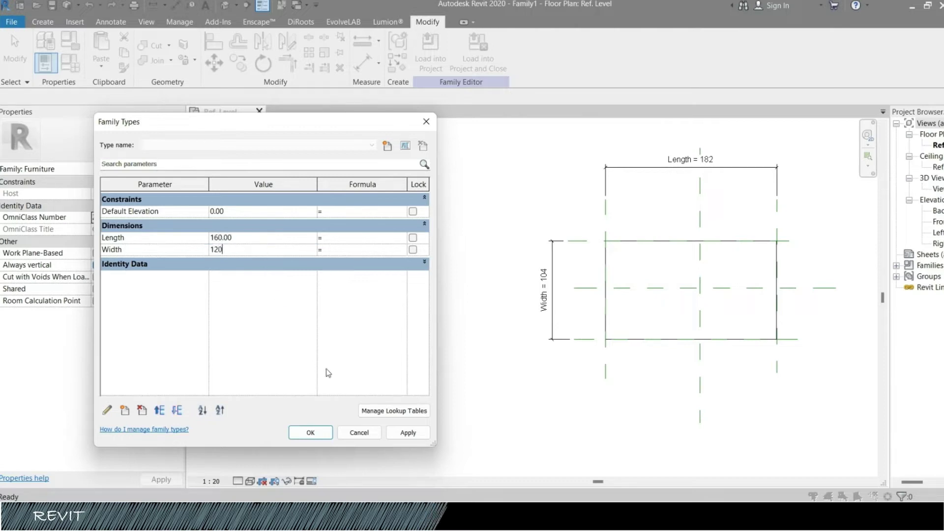
click(398, 433)
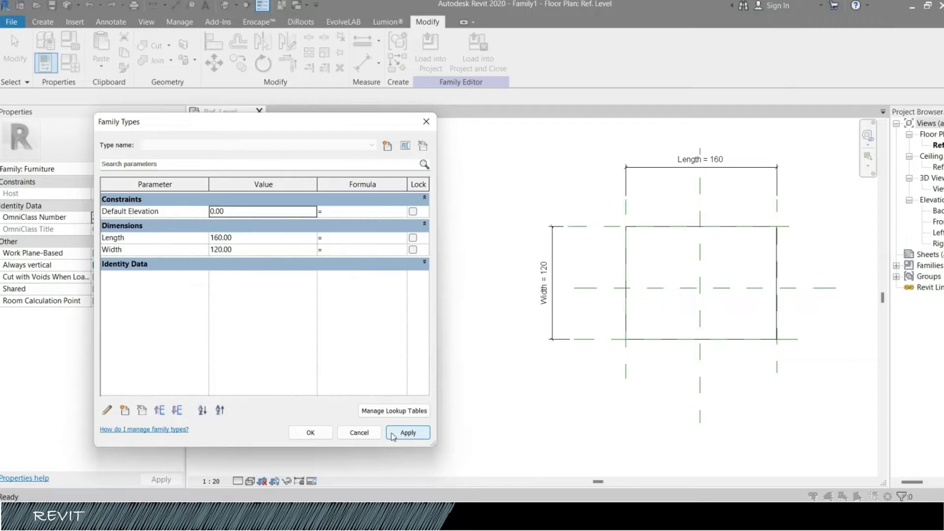
click(311, 432)
Dimension the three horizontal reference planes in one string beside the Width dimension and make its segments equal
click(366, 70)
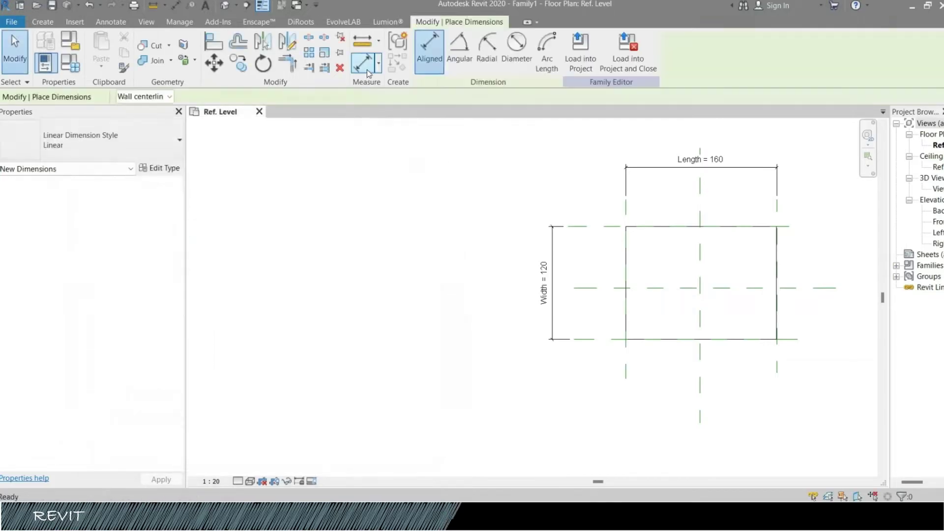
middle_drag(686, 267, 636, 241)
click(550, 314)
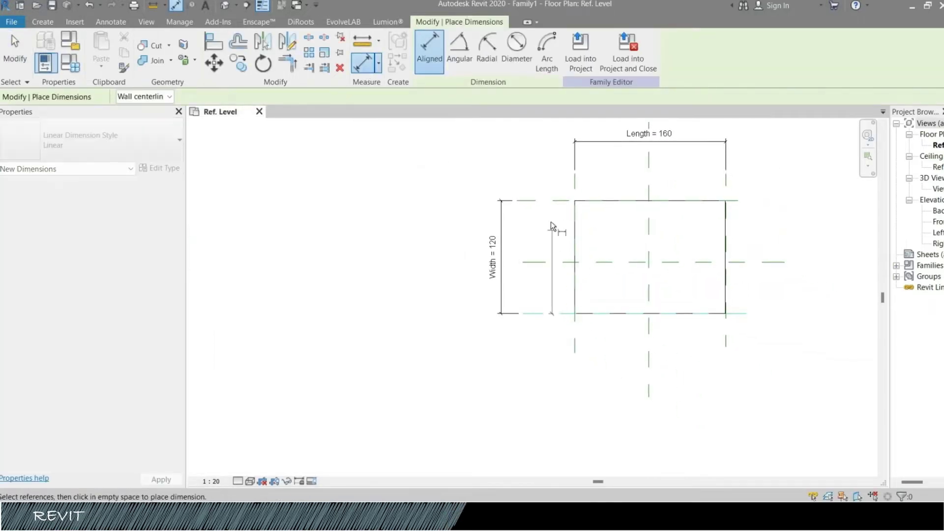
click(542, 200)
click(541, 262)
click(541, 287)
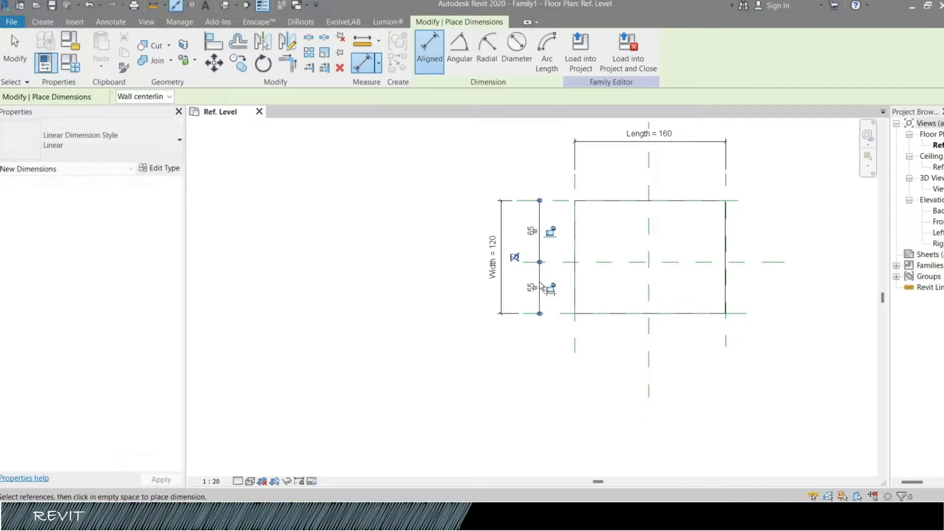
scroll(541, 238, up, 2)
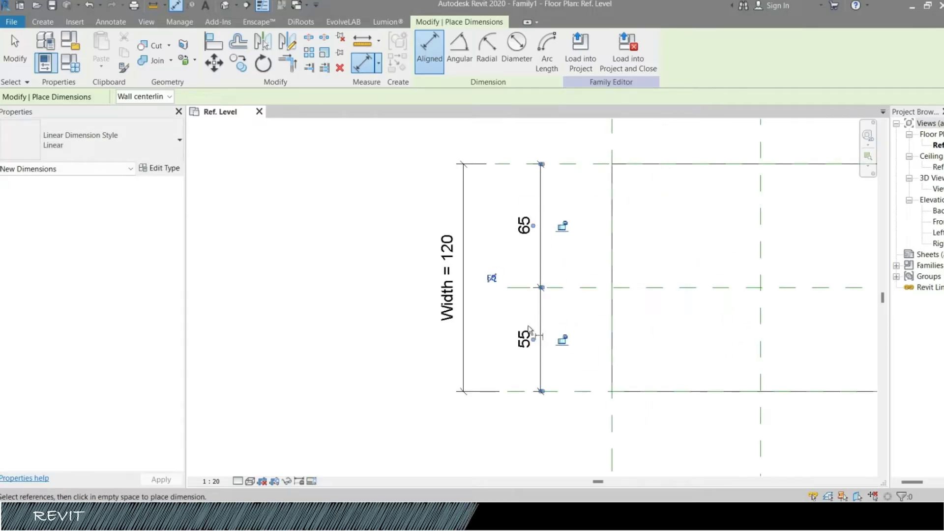
scroll(492, 275, up, 3)
click(468, 221)
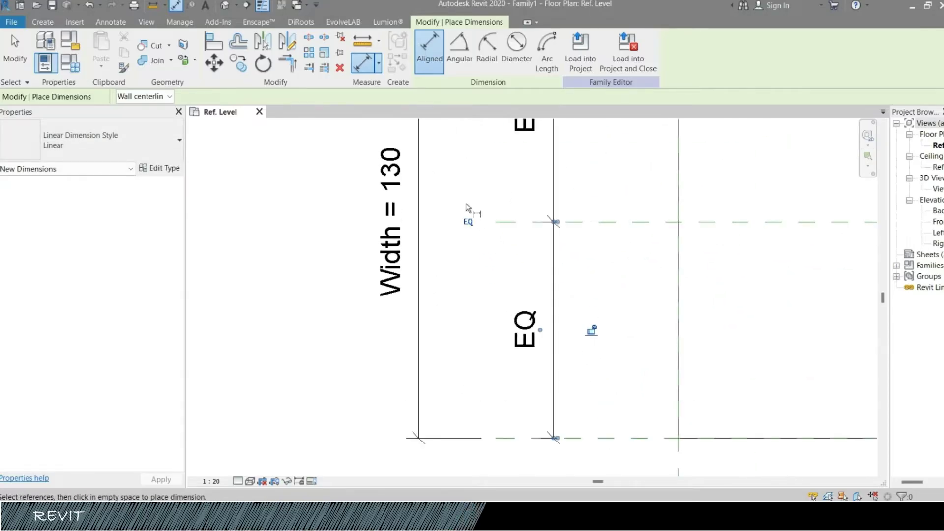
Dimension the three vertical reference planes in one string below the rectangle and make its segments equal
scroll(502, 261, down, 4)
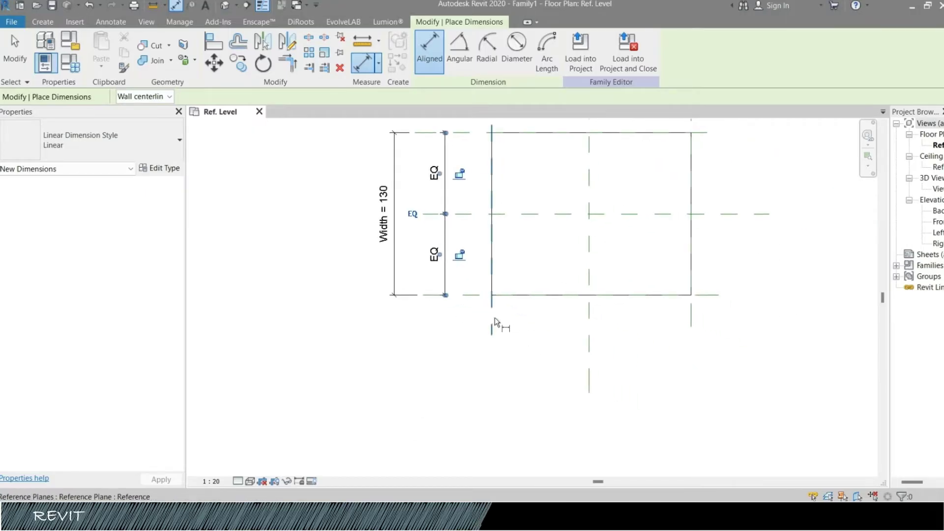
click(494, 318)
click(692, 320)
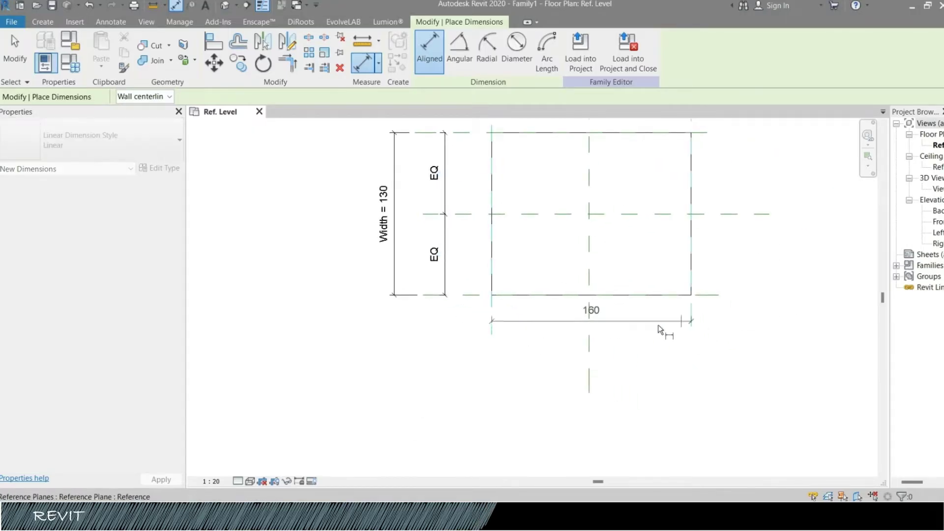
click(590, 339)
scroll(625, 338, up, 3)
click(627, 337)
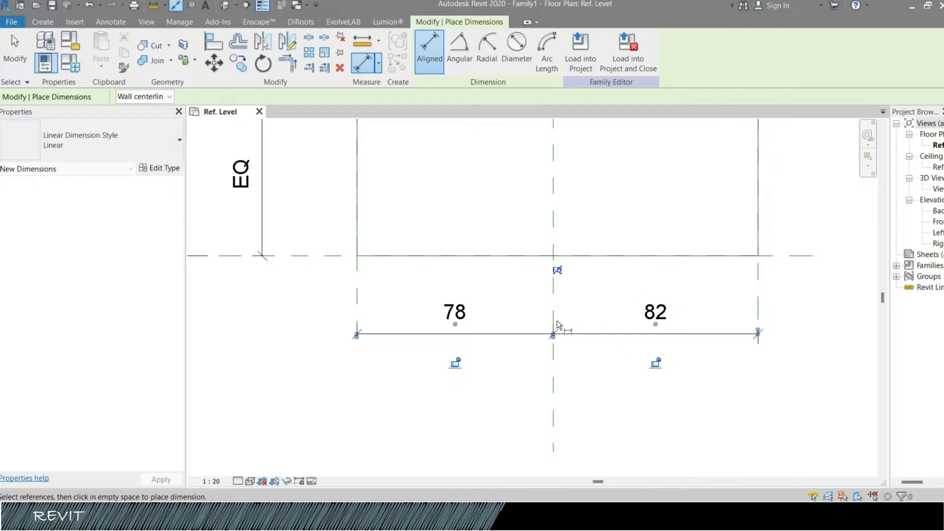
click(558, 270)
scroll(589, 307, down, 5)
middle_drag(590, 307, 585, 356)
key(Escape)
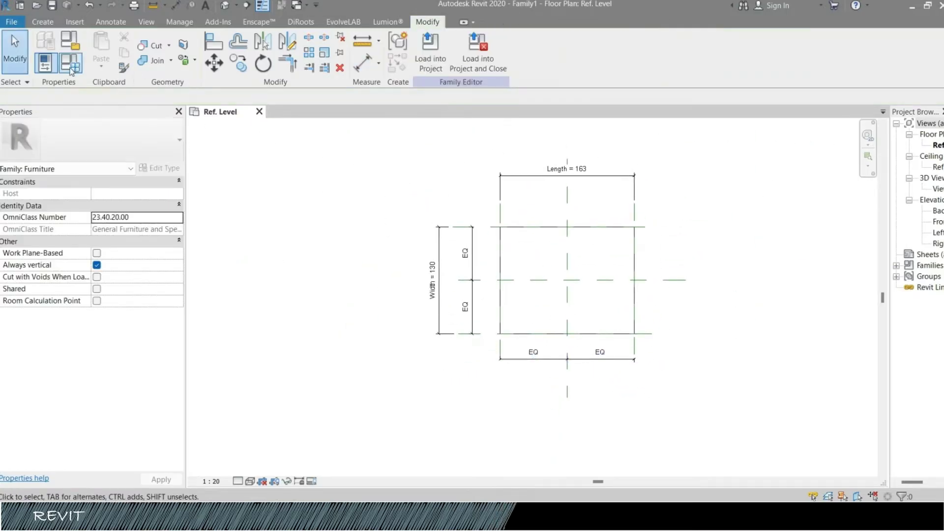
Set the family's Length to 180 and Width to 120 and apply the values
click(70, 64)
click(260, 237)
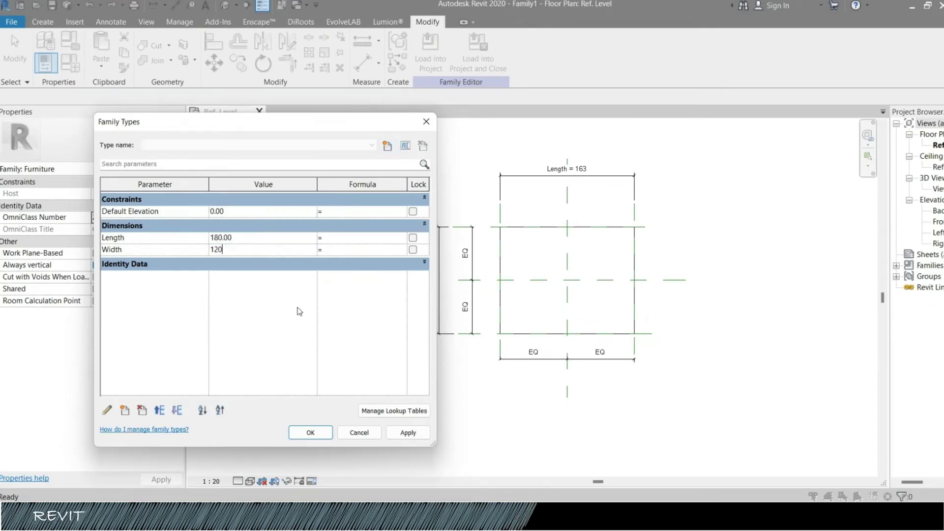
click(406, 434)
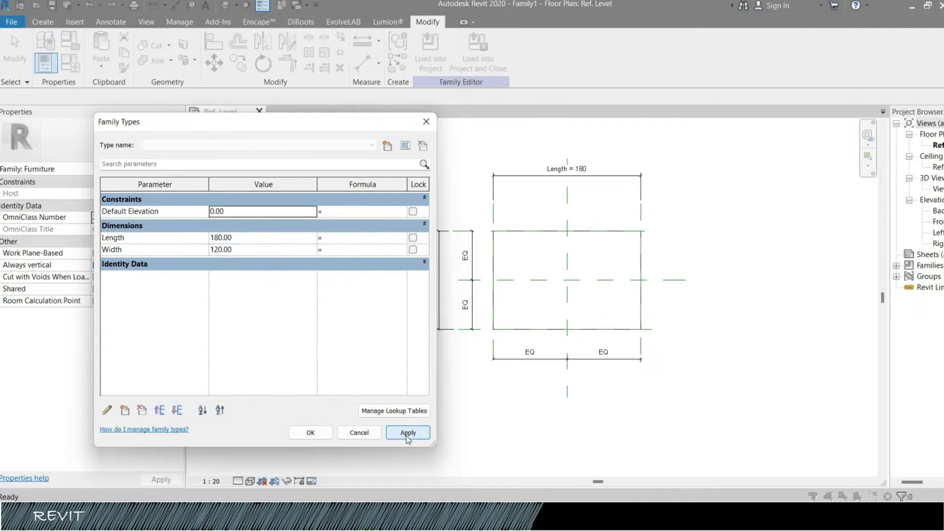
click(311, 433)
scroll(453, 270, up, 2)
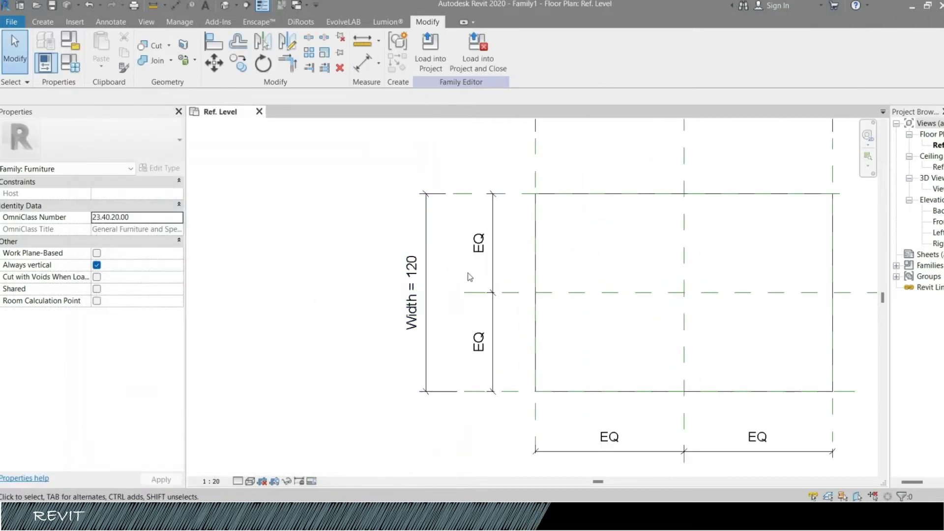
scroll(595, 211, down, 3)
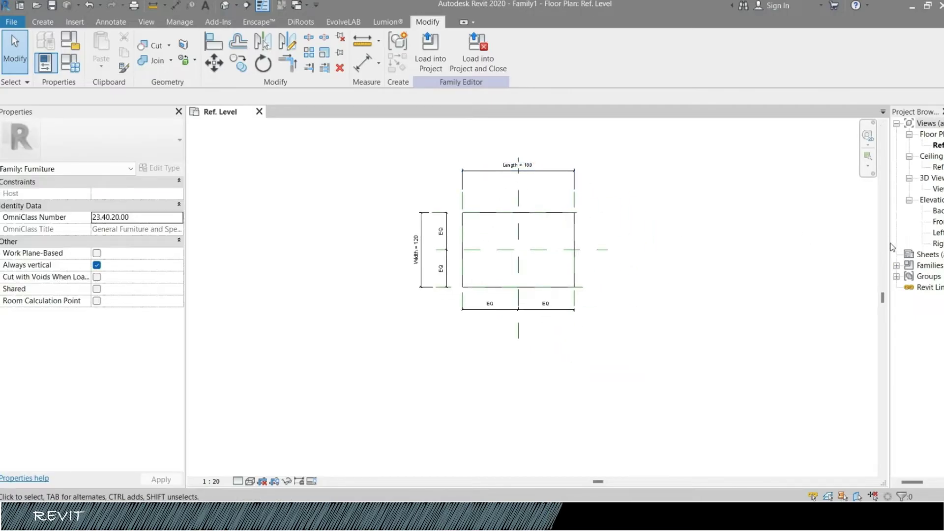
In the Front elevation, draw a horizontal reference plane above the extrusion, crossing all the vertical planes
drag(890, 243, 797, 244)
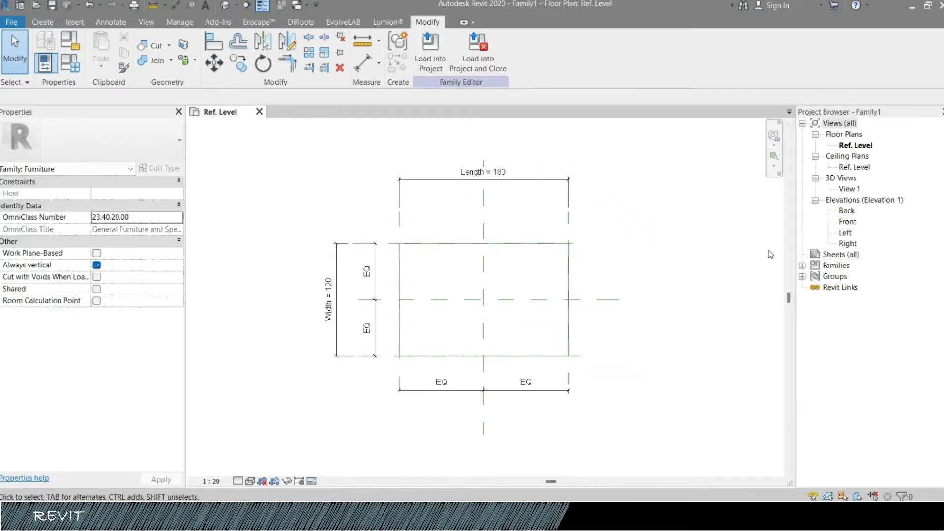
double_click(848, 221)
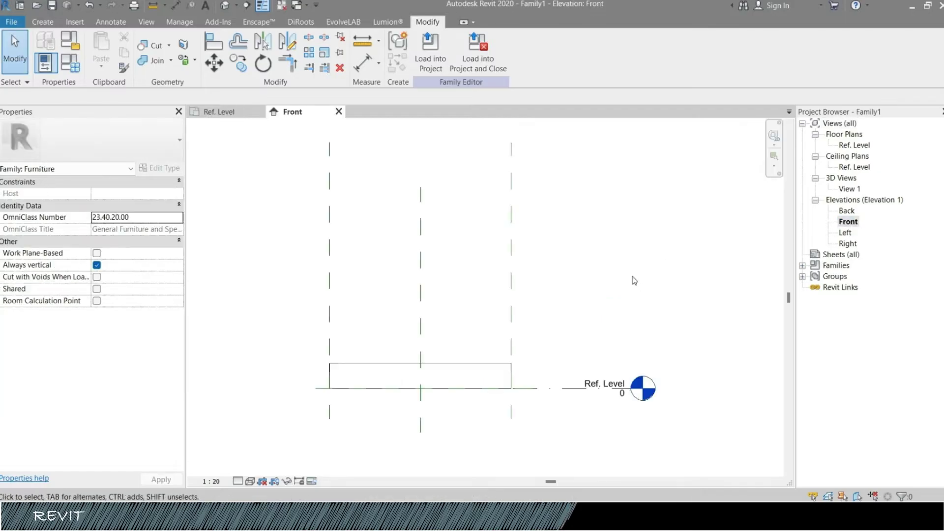
click(35, 24)
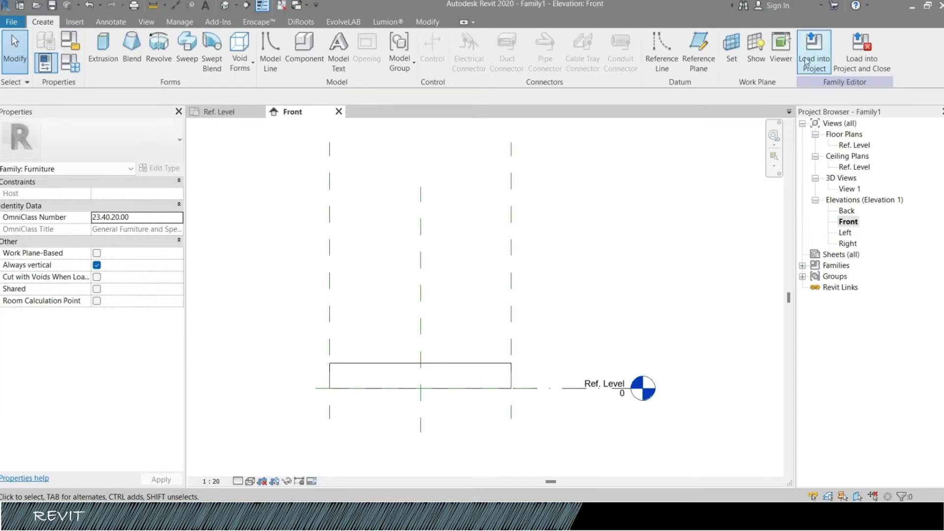
click(698, 52)
click(550, 294)
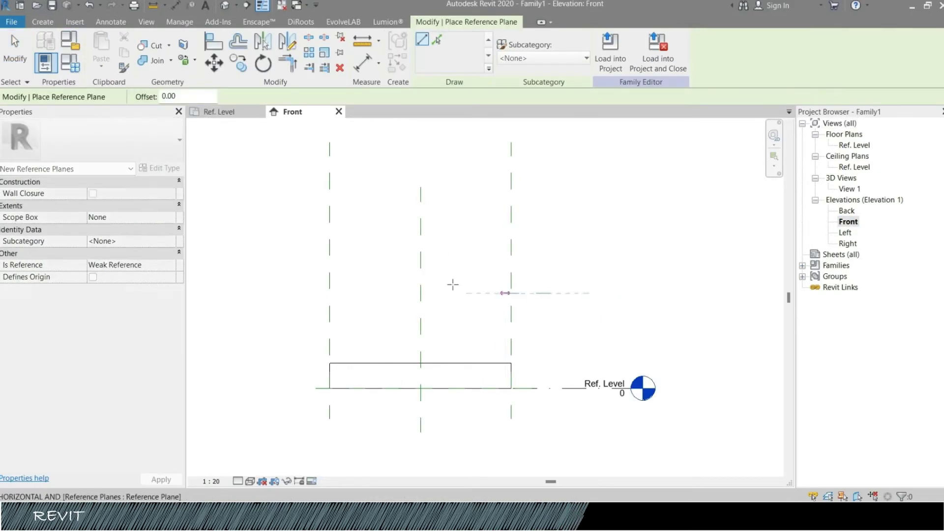
click(280, 294)
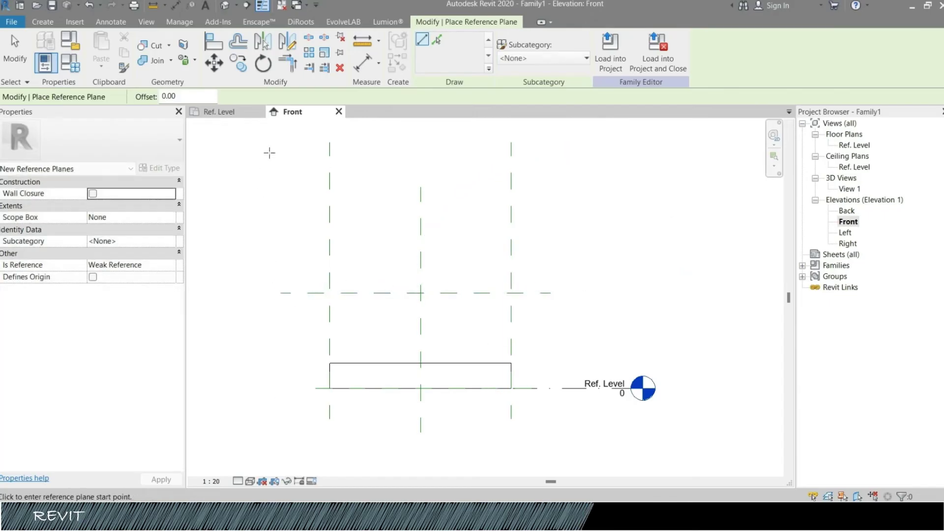
Place an aligned dimension between the Ref. Level and the new horizontal reference plane
click(362, 64)
click(543, 389)
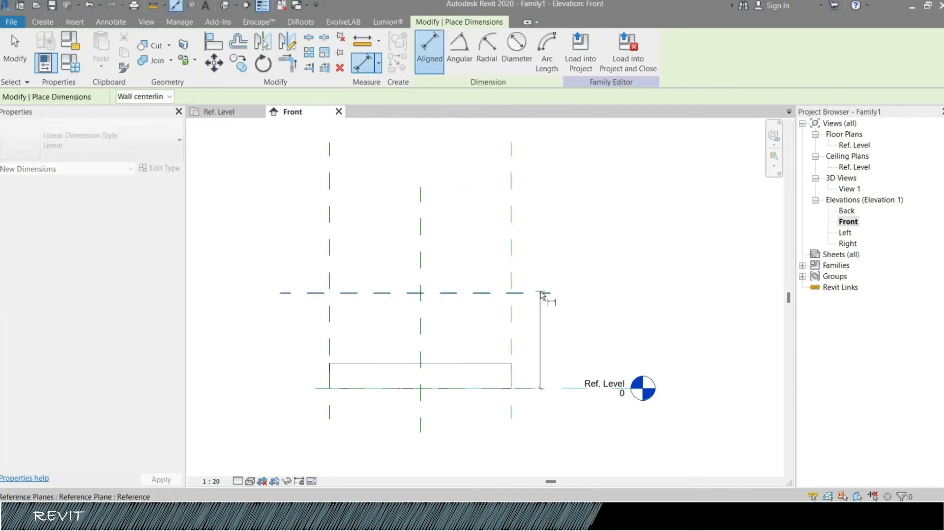
click(545, 294)
scroll(555, 336, up, 2)
key(Escape)
key(Escape)
Label the vertical dimension in the Front elevation with a new type family parameter named Height
click(556, 324)
click(547, 51)
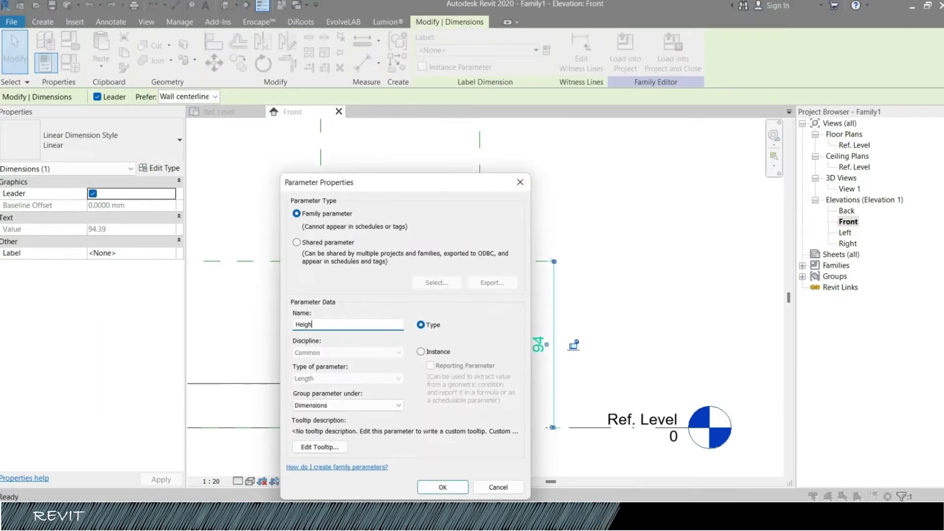
click(435, 490)
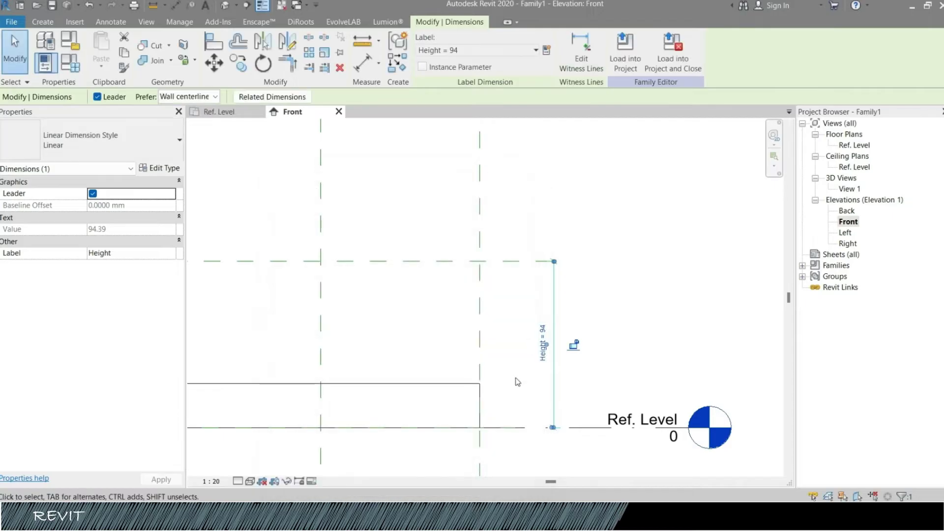
scroll(510, 345, up, 3)
click(501, 322)
scroll(502, 322, down, 2)
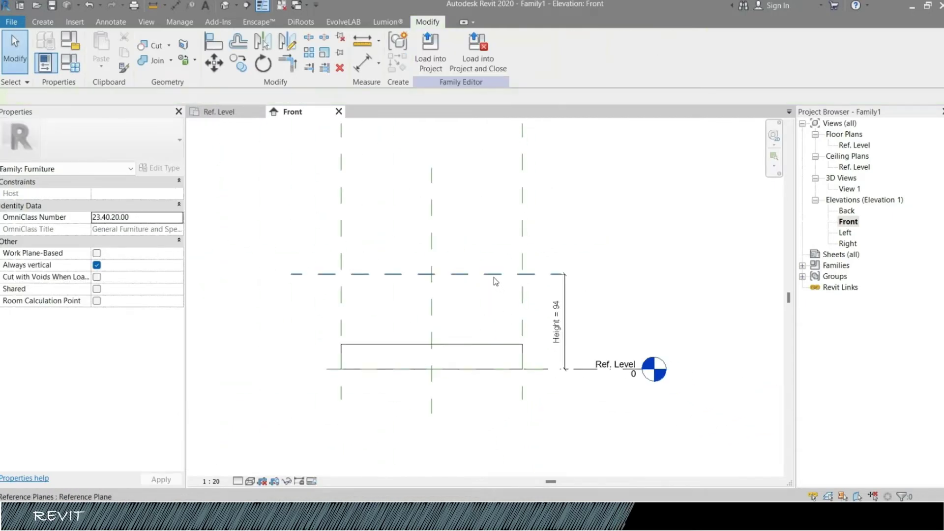
Stretch the top face of the extrusion up to the horizontal reference plane
click(482, 346)
scroll(436, 350, up, 2)
drag(431, 344, 432, 236)
click(457, 207)
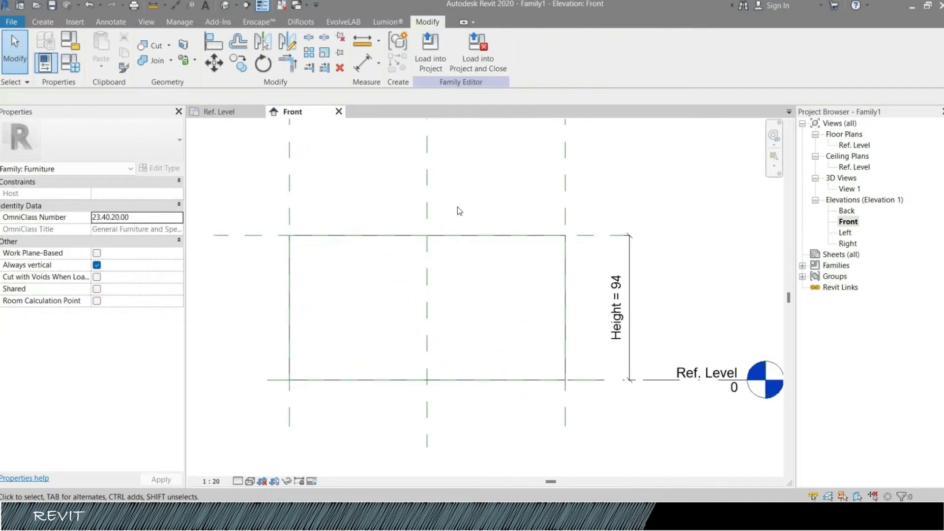
Set the family's Height to 75 and apply the value to the geometry
scroll(387, 185, down, 1)
scroll(344, 186, down, 1)
middle_drag(356, 190, 487, 203)
click(76, 70)
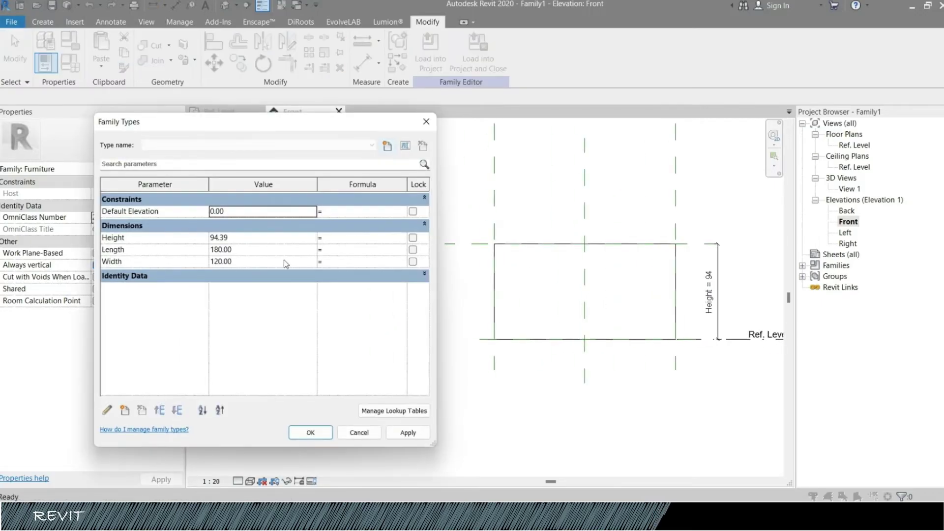
click(275, 238)
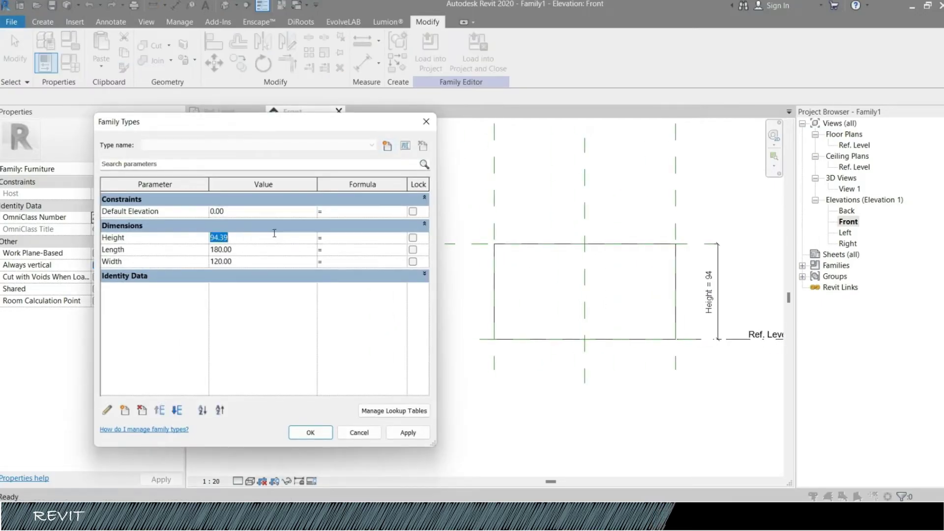
key(Tab)
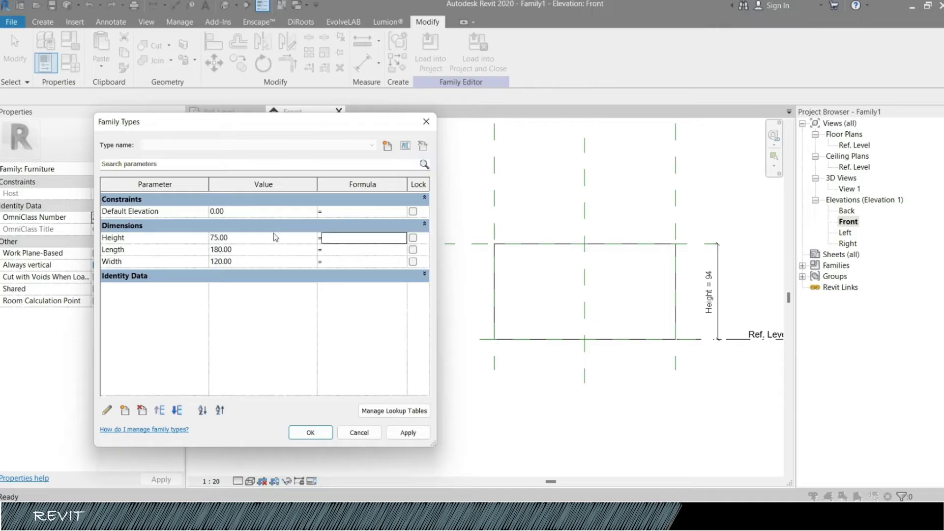
click(407, 432)
click(311, 433)
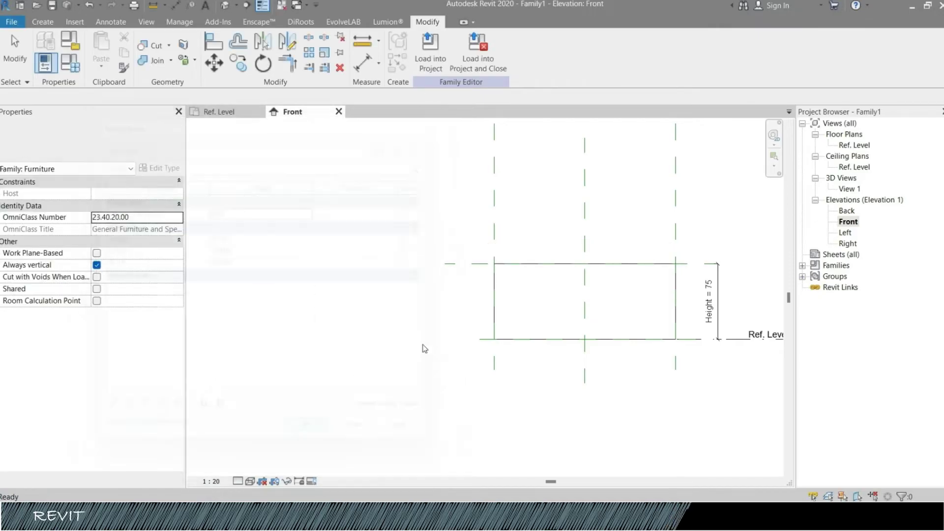
Open the family's default 3D view and orbit around the extruded box
middle_drag(434, 309, 411, 312)
click(225, 6)
click(225, 6)
shift+middle_drag(545, 363, 513, 388)
click(251, 482)
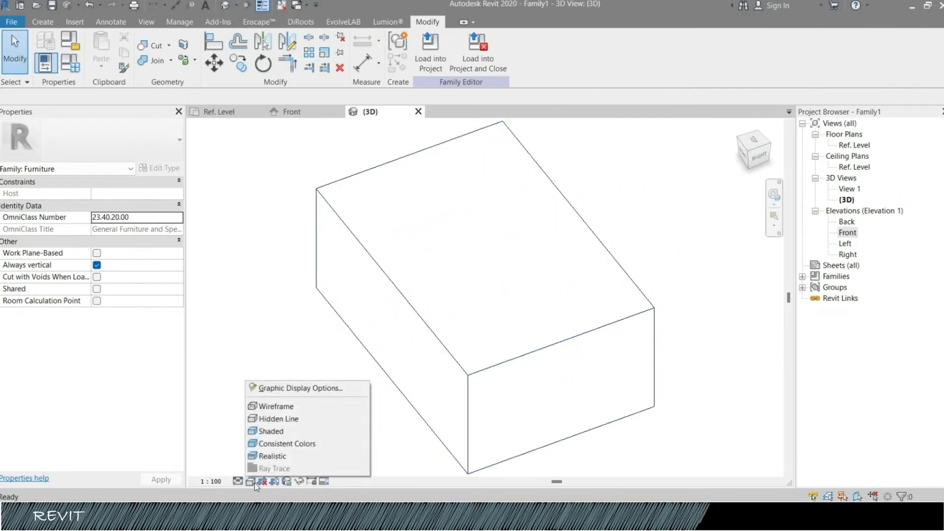
click(258, 328)
shift+middle_drag(259, 328, 344, 304)
Associate the extrusion's material with a new type family parameter named Material, grouped under Materials and Finishes
click(347, 287)
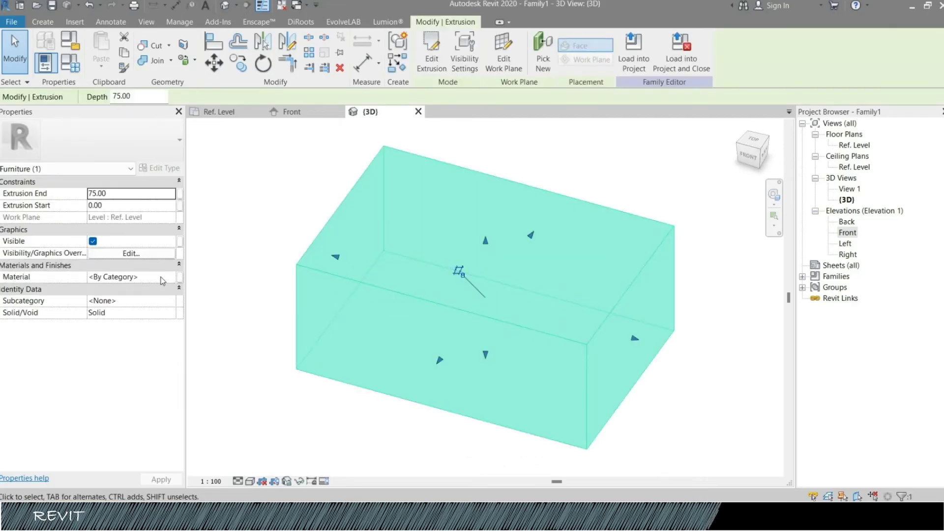
click(181, 278)
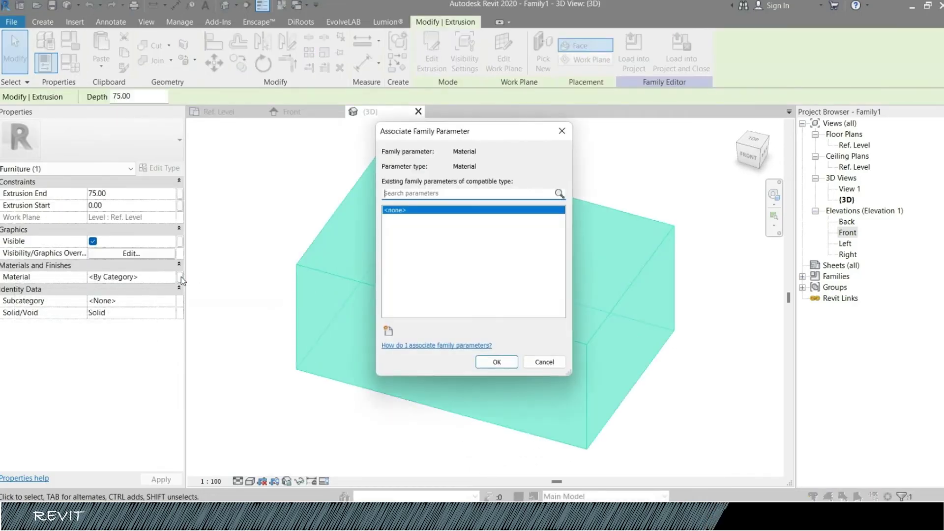
click(388, 327)
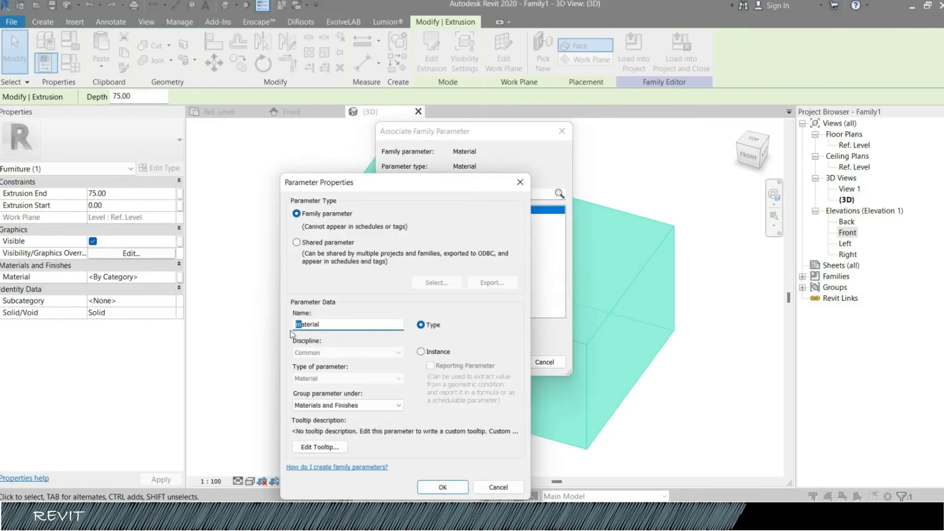
click(432, 483)
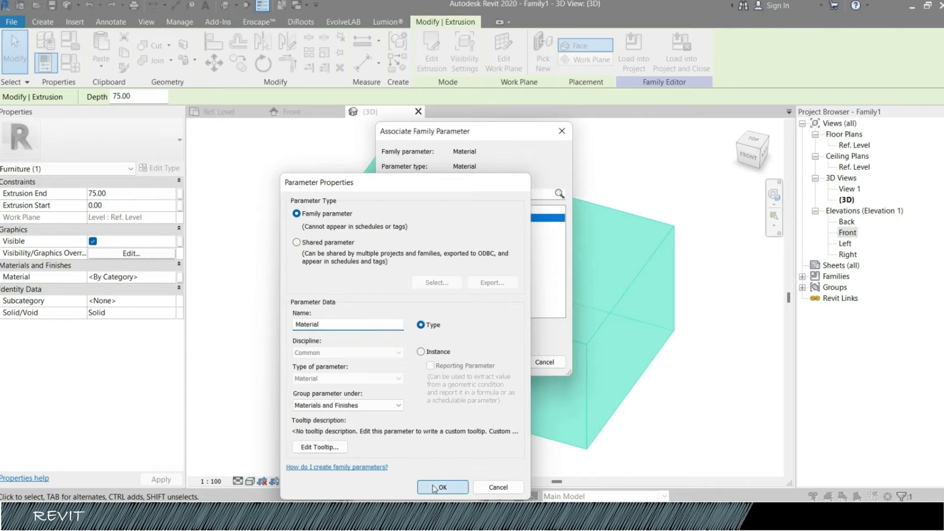
click(490, 361)
Try to load the finished family into a project
scroll(485, 342, down, 3)
click(624, 350)
shift+middle_drag(625, 350, 621, 314)
click(434, 48)
click(430, 49)
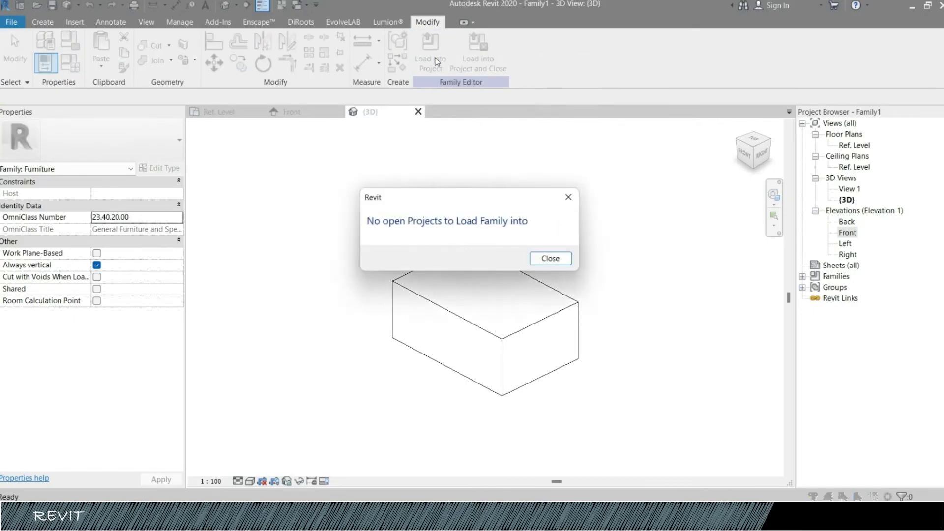
click(548, 257)
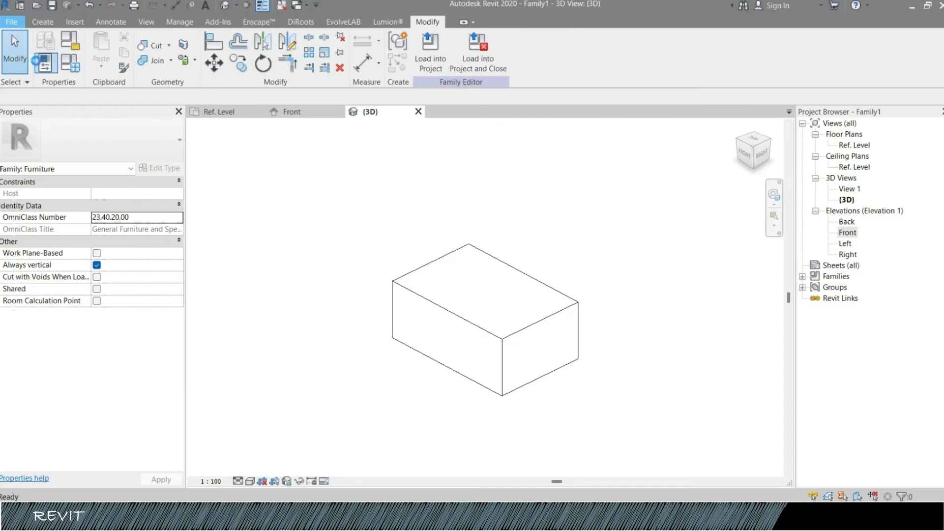
Create a new project from the Architectural Template
mouse_move(37, 61)
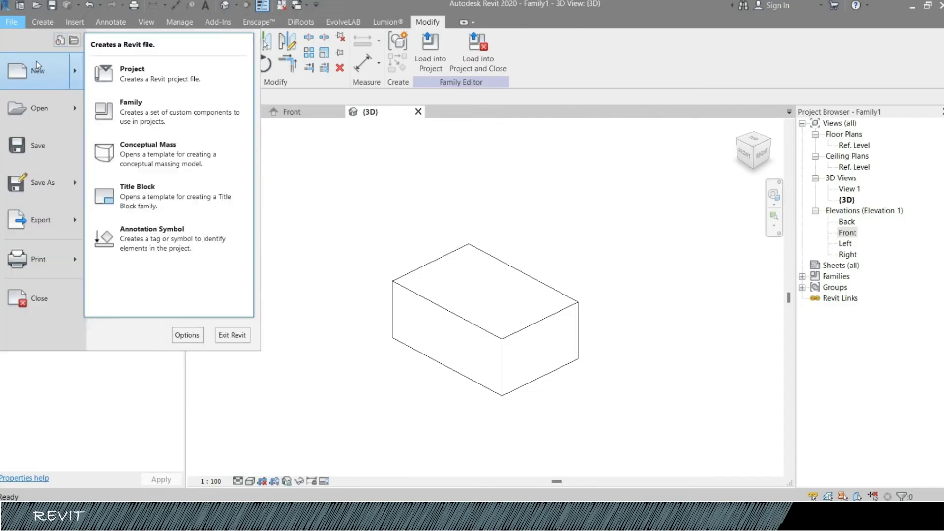
click(146, 74)
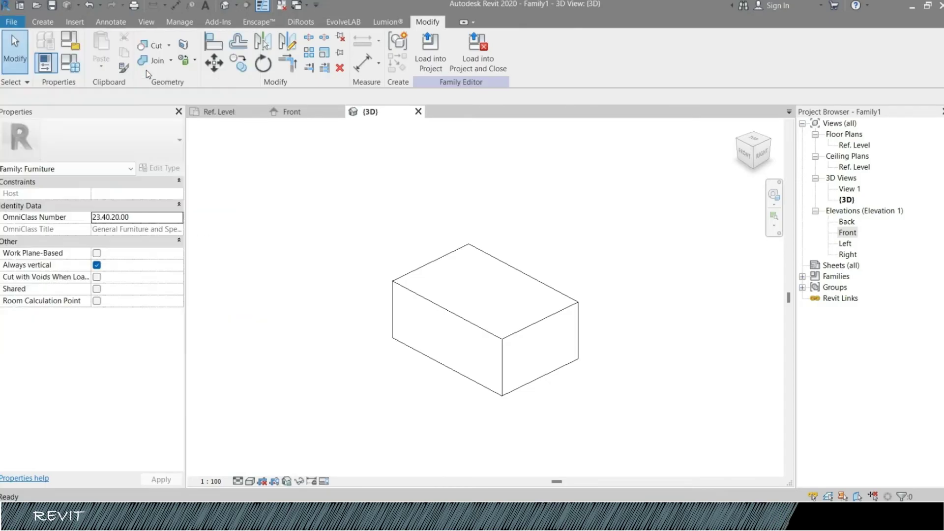
click(610, 272)
click(610, 294)
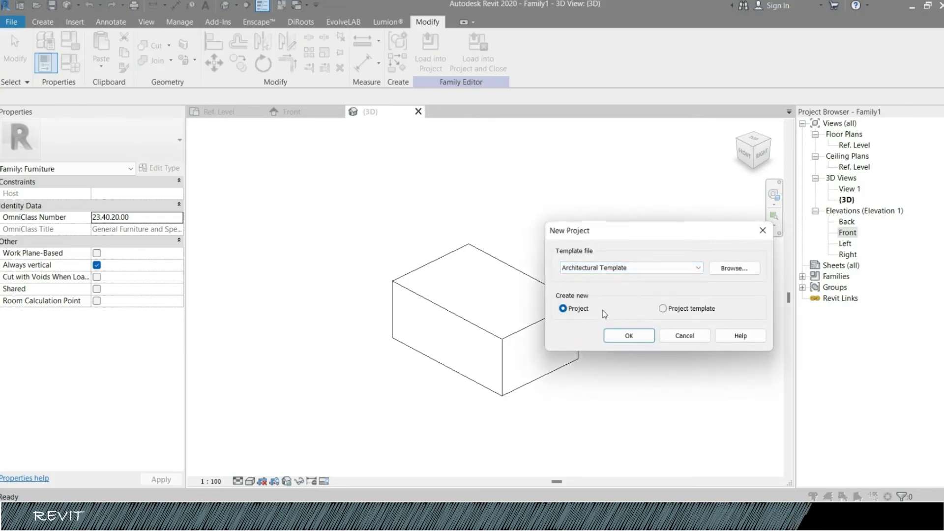
click(640, 335)
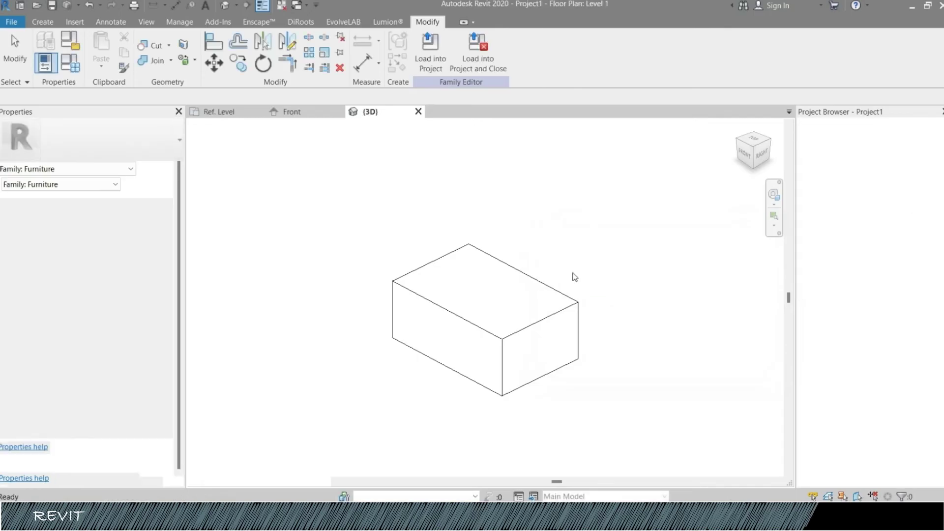
Load the table family into the new project and place one instance between the elevation markers on the Level 1 plan
click(281, 6)
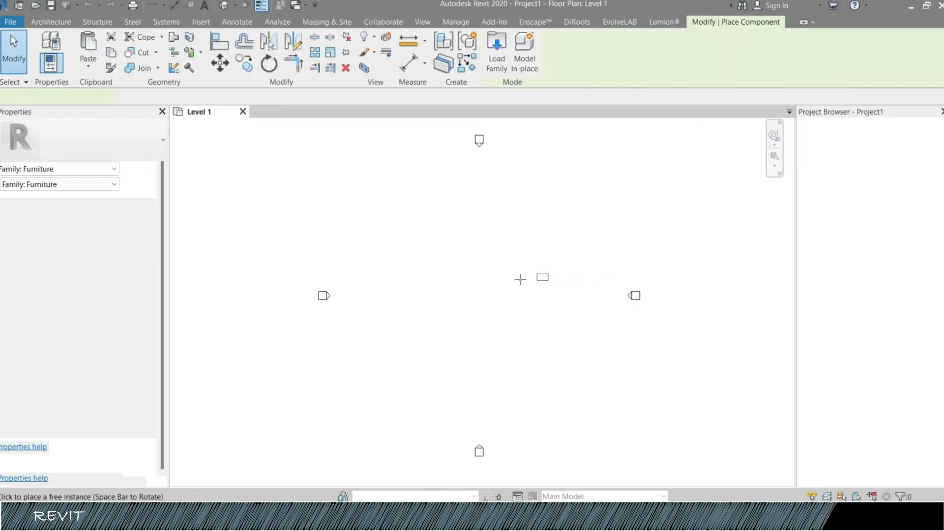
click(486, 298)
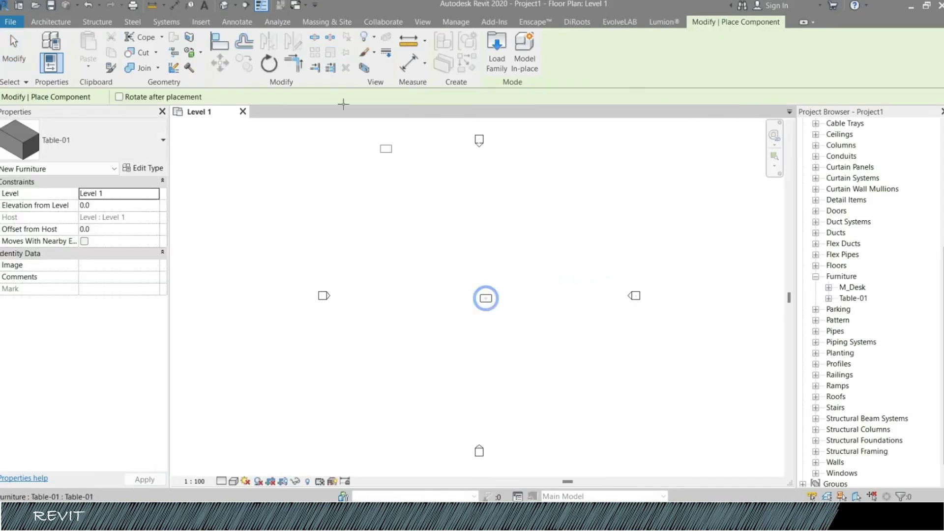
In the 3D view, set the placed table's type dimensions to Depth 1000, Height 500 and Width 2000, and apply them
click(221, 6)
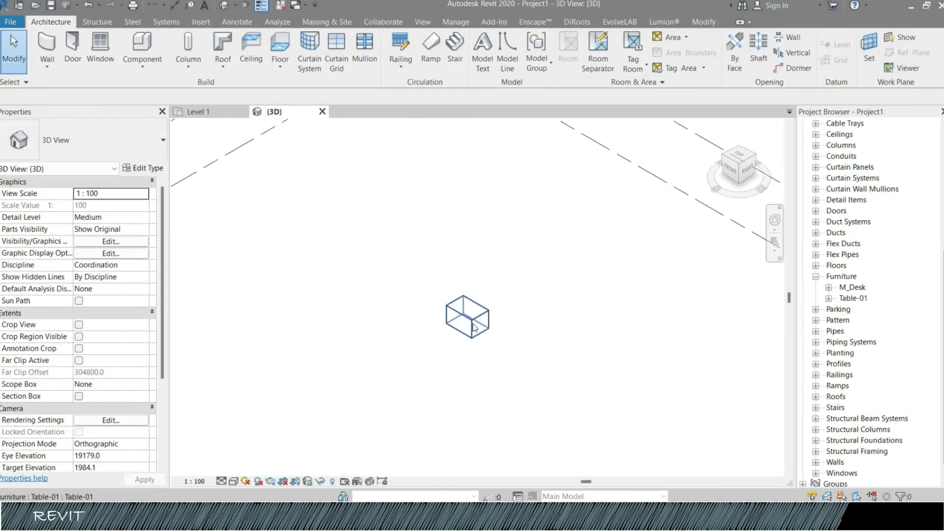
scroll(475, 328, up, 2)
click(492, 327)
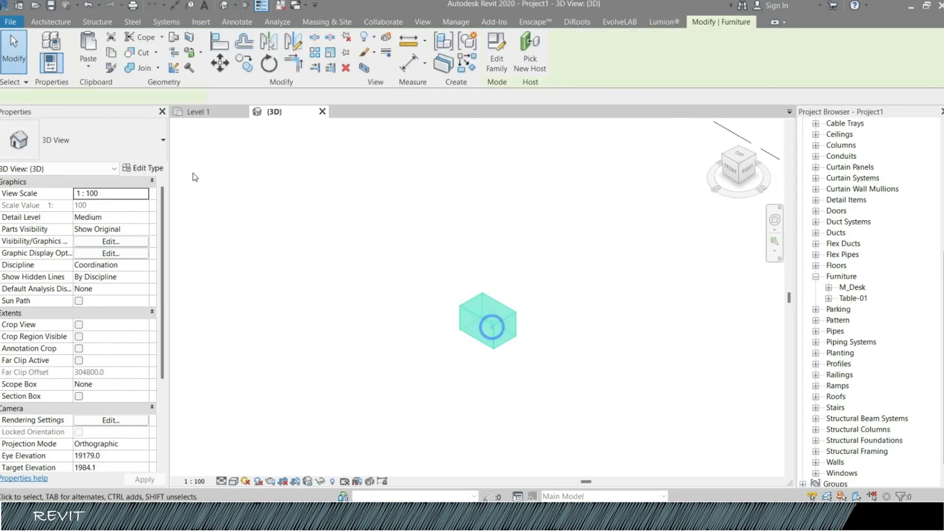
click(142, 168)
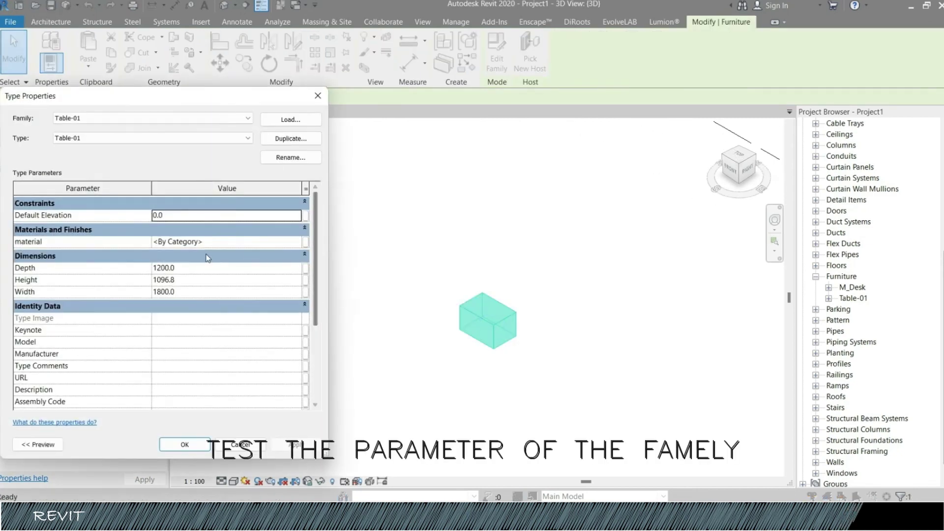
click(206, 267)
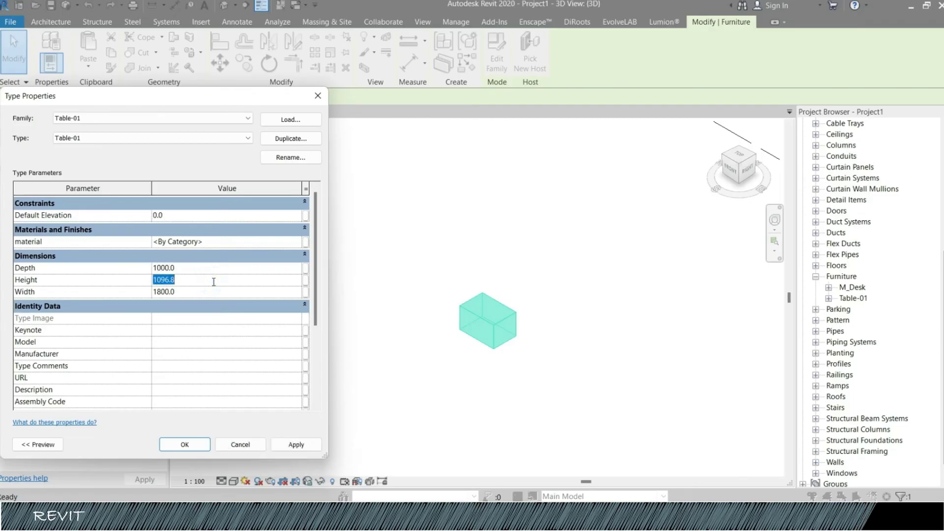
click(214, 282)
text(500)
key(Tab)
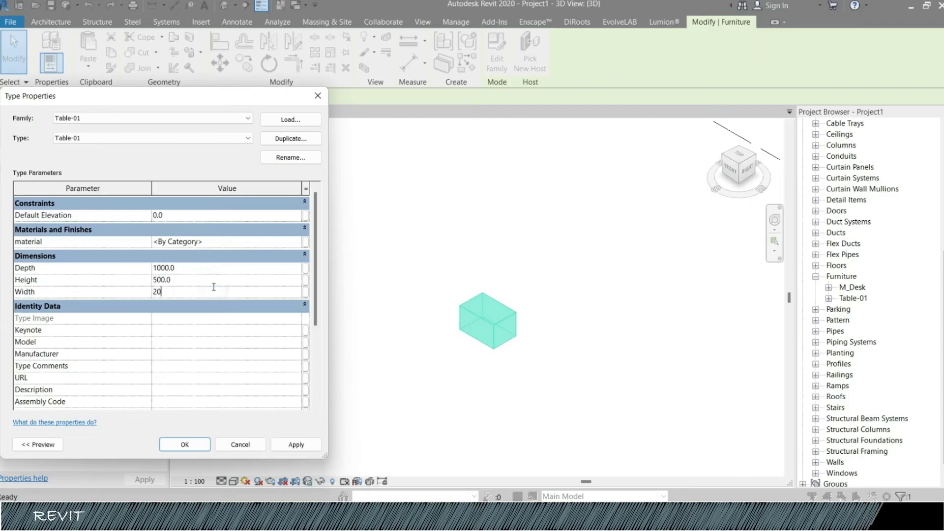
click(297, 444)
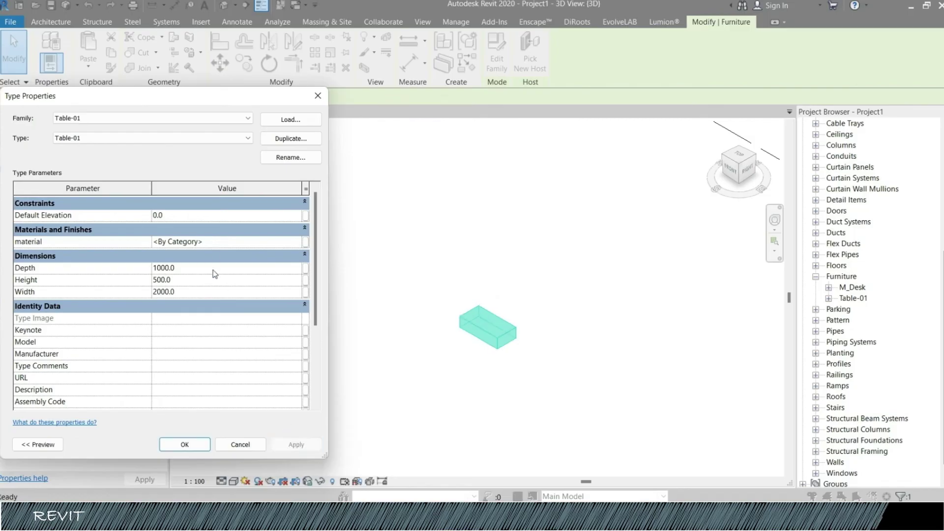
Assign the Cherry material to the table type's material parameter and confirm the type properties
click(297, 241)
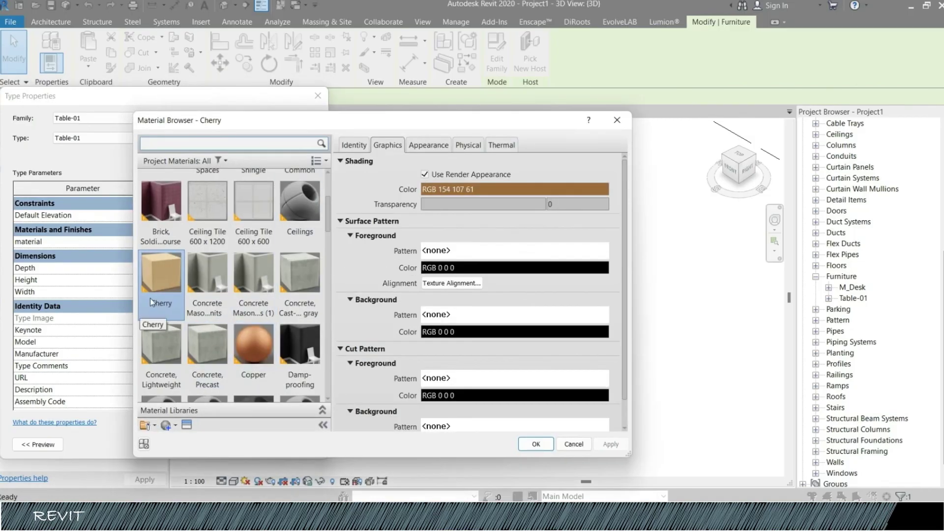
click(536, 444)
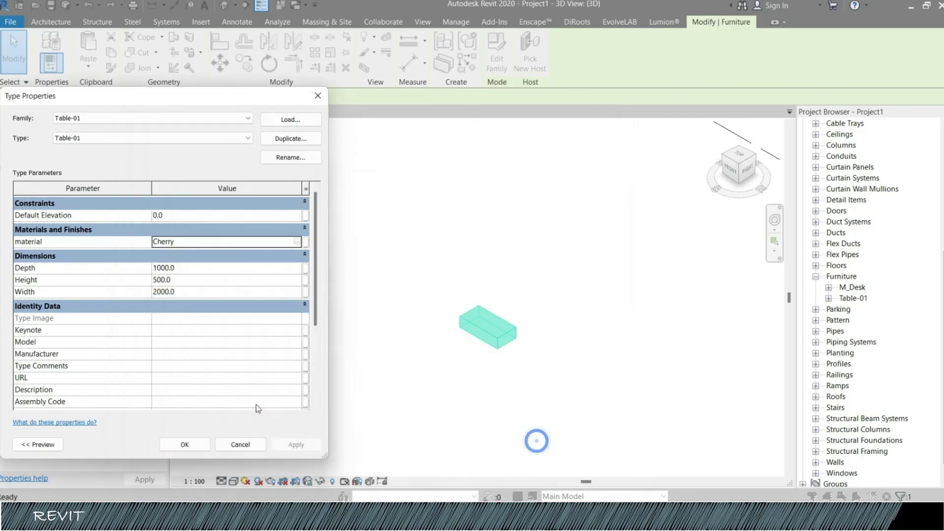
click(184, 445)
Set the project 3D view's visual style to Shaded and inspect the table from its back side
click(235, 481)
click(264, 429)
click(412, 383)
click(502, 334)
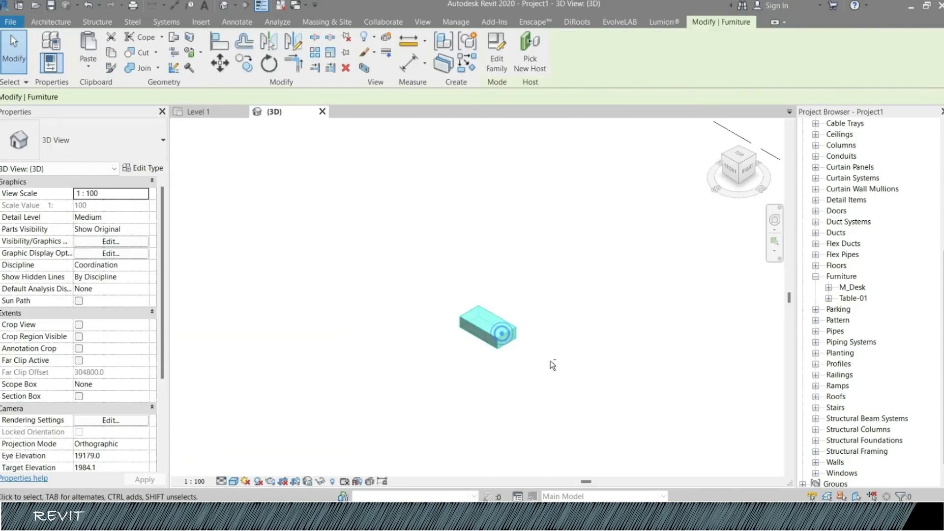
shift+middle_drag(550, 362, 434, 370)
click(439, 366)
scroll(463, 345, up, 3)
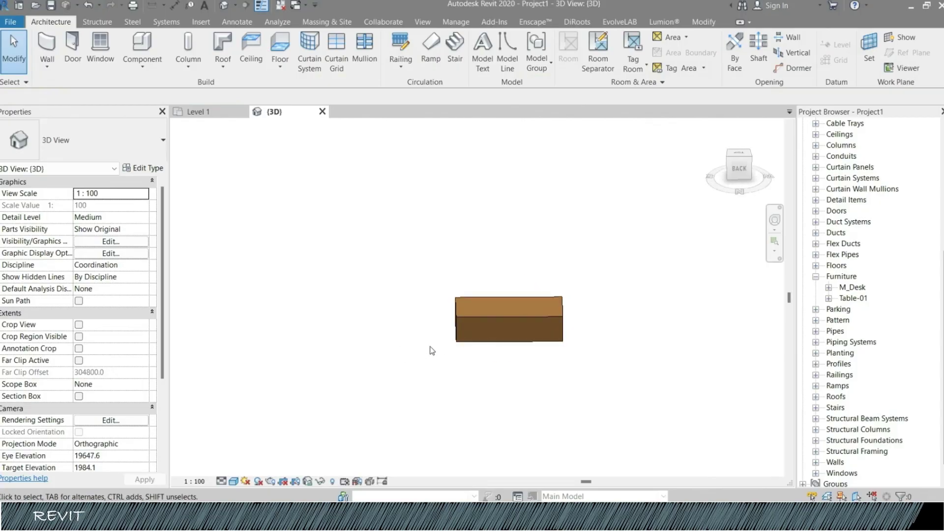